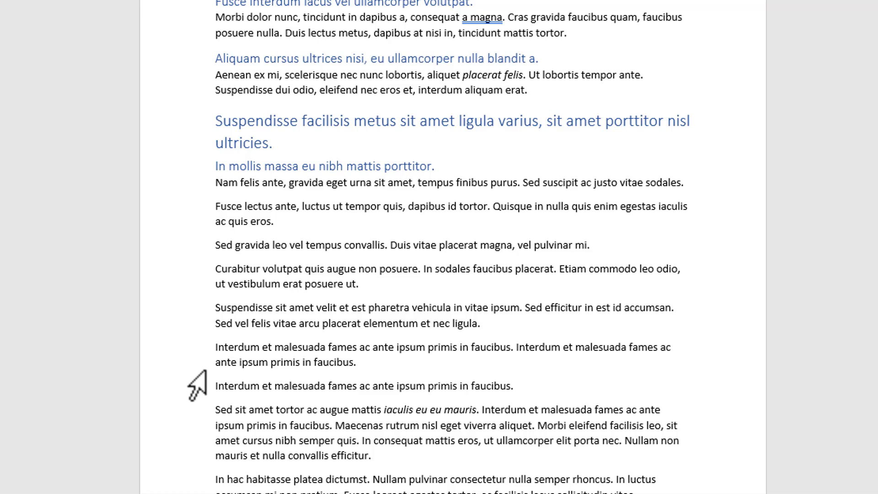
# Step: Cut the two-line paragraph "Interdum et malesuada fames" and paste it back in the same place
pyautogui.click(197, 345)
pyautogui.doubleClick(197, 346)
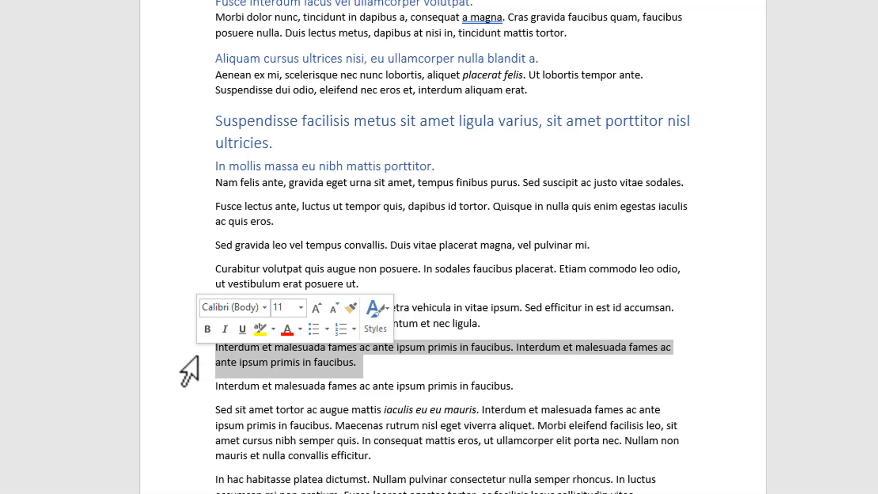
pyautogui.hotkey('ctrl', 'x')
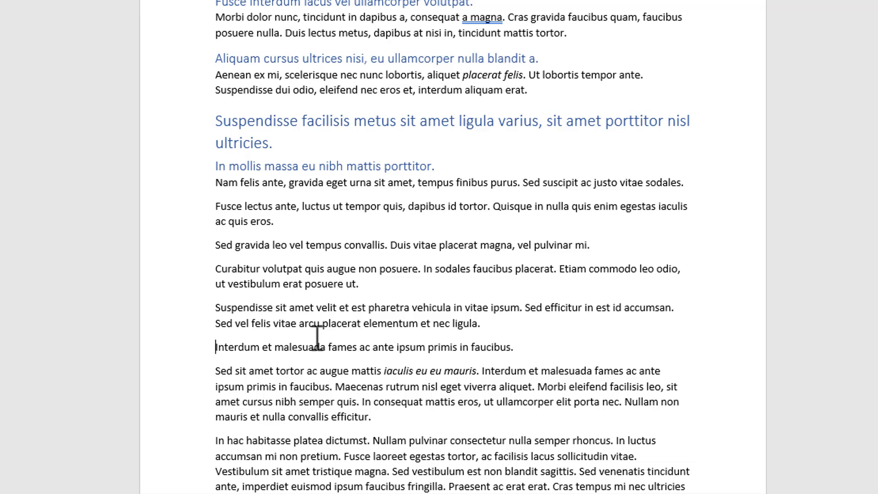
pyautogui.hotkey('ctrl', 'v')
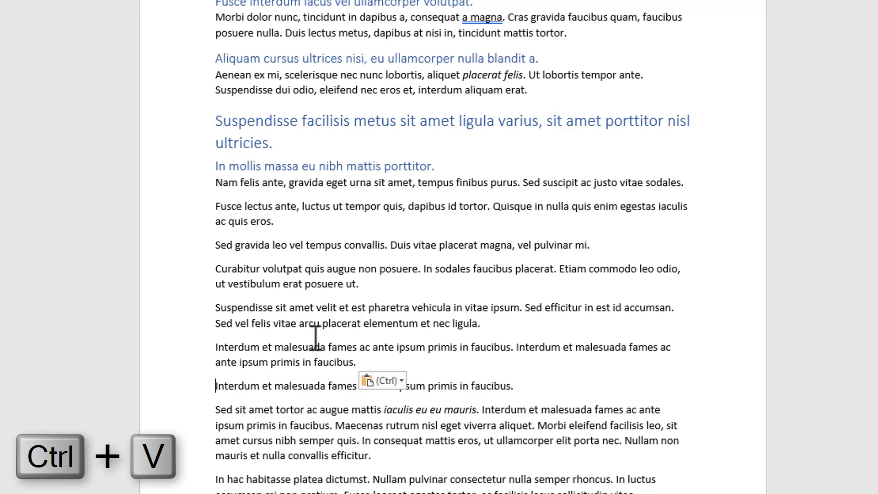
# Step: Copy the paragraph starting "Suspendisse sit amet velit" and paste it three times at the end of that paragraph
pyautogui.doubleClick(196, 317)
pyautogui.hotkey('ctrl', 'c')
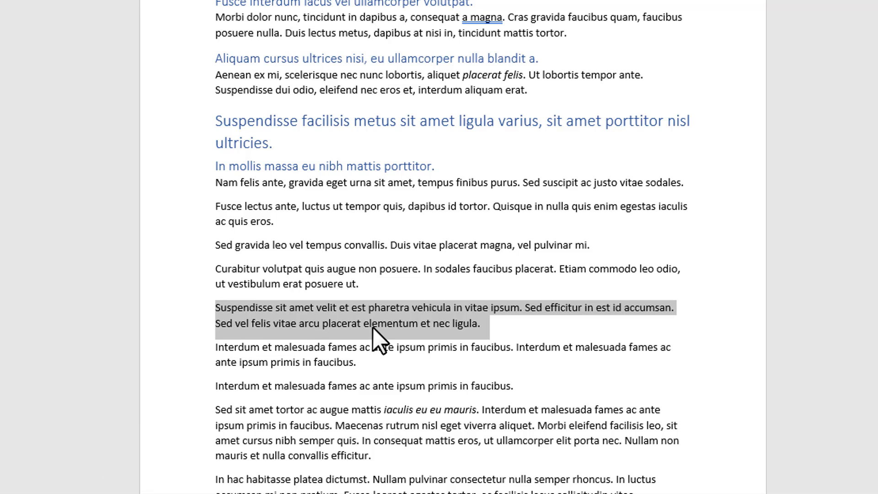
pyautogui.click(488, 323)
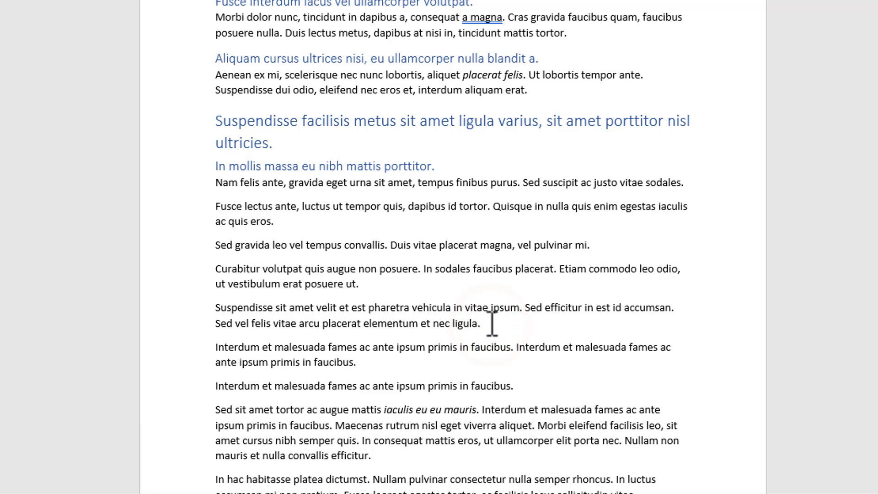
pyautogui.hotkey('ctrl', 'v')
pyautogui.hotkey('ctrl', 'v')
pyautogui.hotkey('ctrl', 'v')
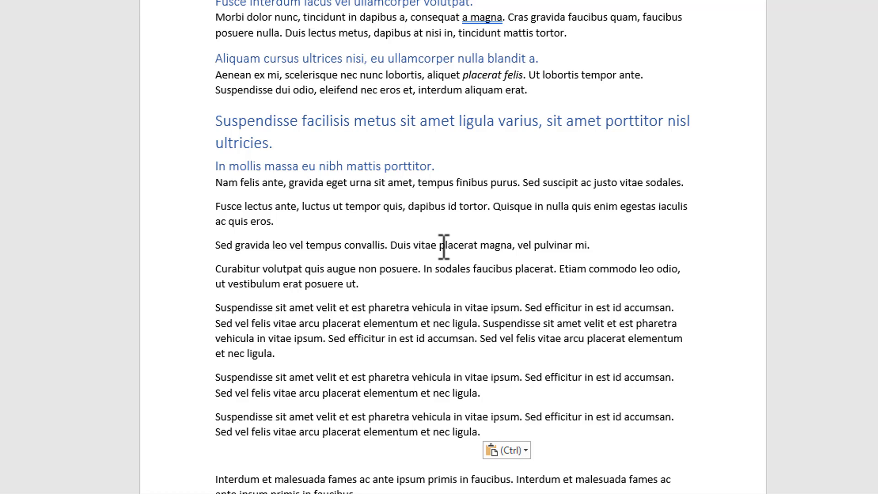
# Step: Undo all the pasted copies of the "Suspendisse sit amet velit" paragraph
pyautogui.hotkey('ctrl', 'z')
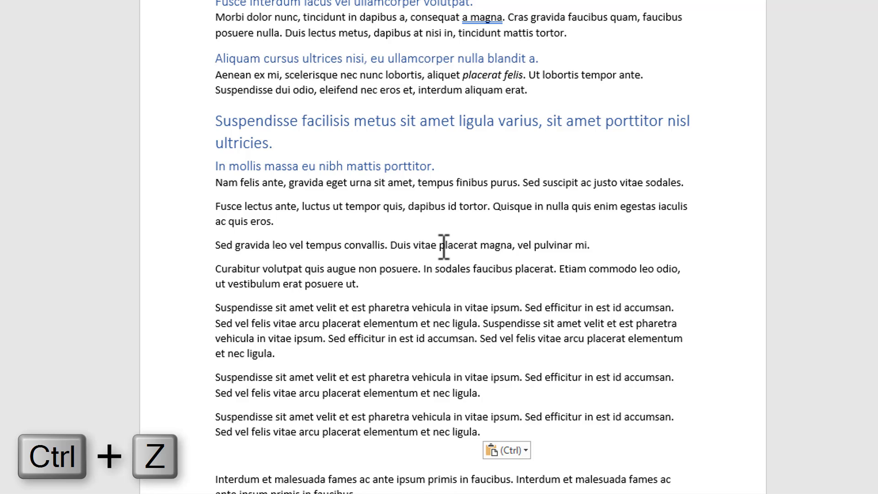
pyautogui.hotkey('ctrl', 'z')
pyautogui.hotkey('ctrl', 'z')
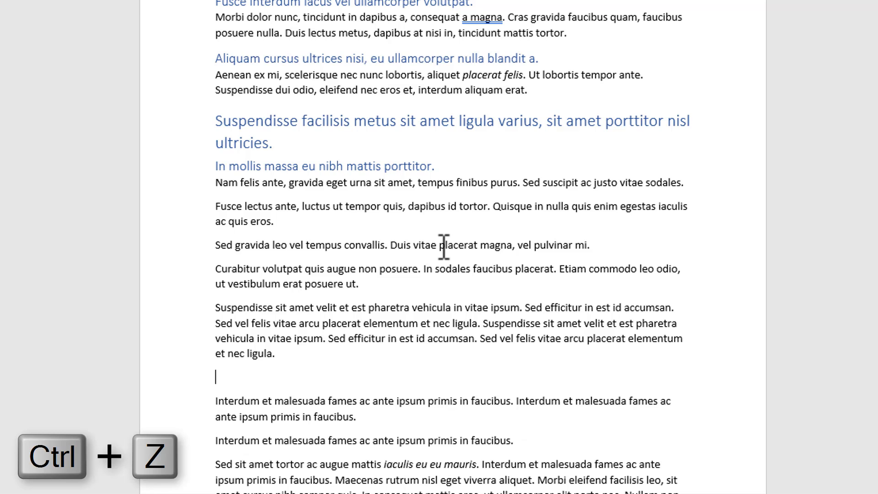
pyautogui.hotkey('ctrl', 'z')
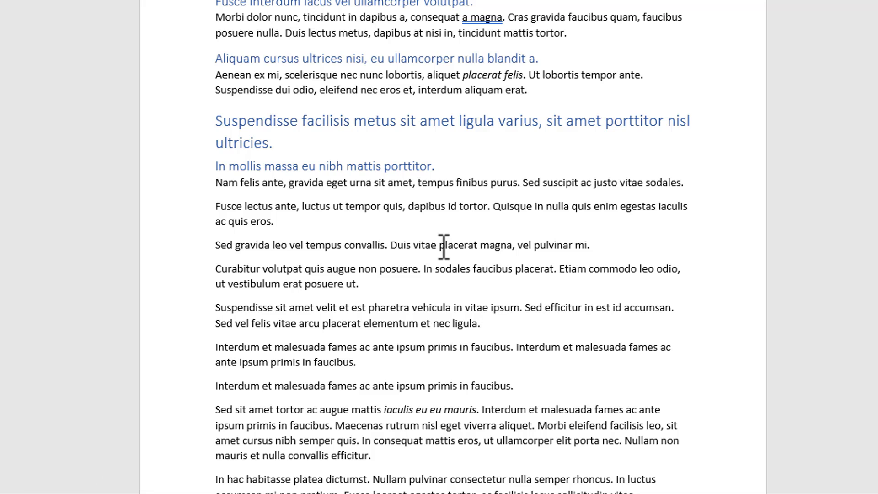
# Step: Redo the pastes of the "Suspendisse sit amet velit" paragraph, and undo them again
pyautogui.hotkey('ctrl', 'y')
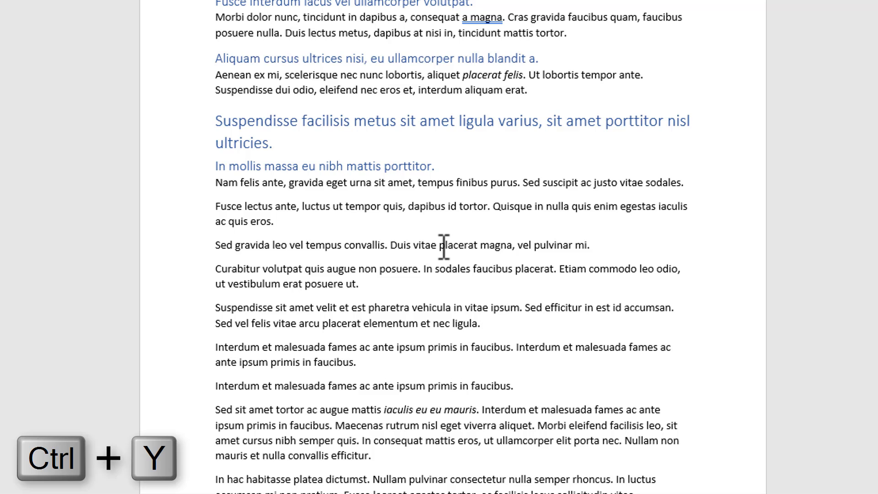
pyautogui.hotkey('ctrl', 'y')
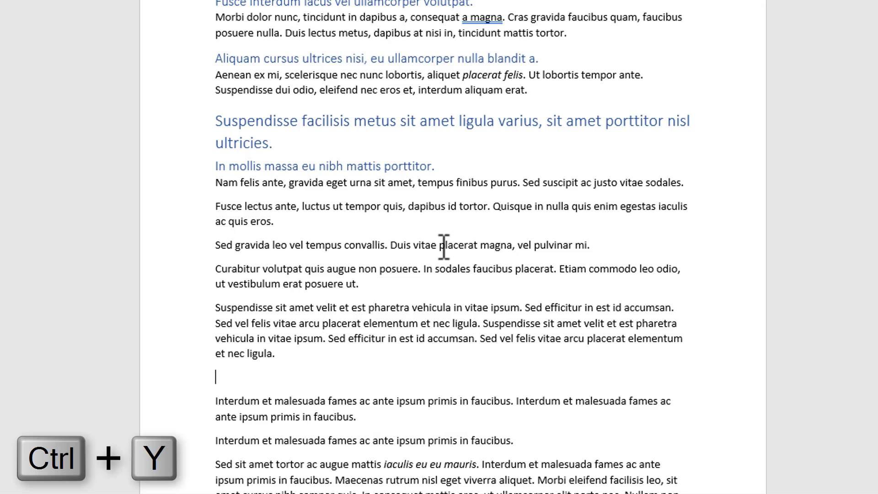
pyautogui.hotkey('ctrl', 'y')
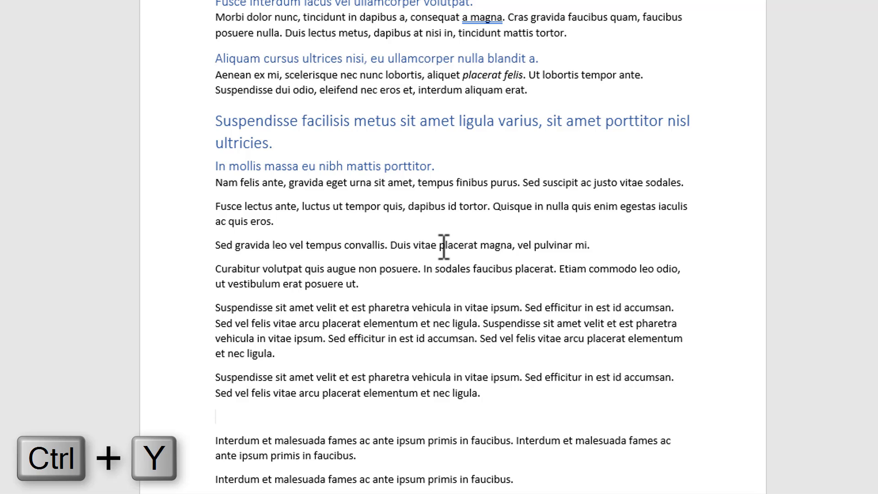
pyautogui.hotkey('ctrl', 'z')
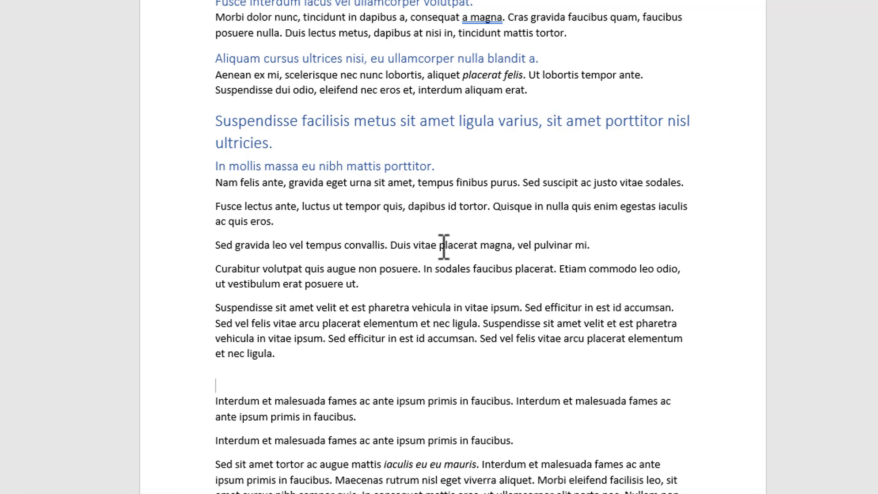
pyautogui.hotkey('ctrl', 'z')
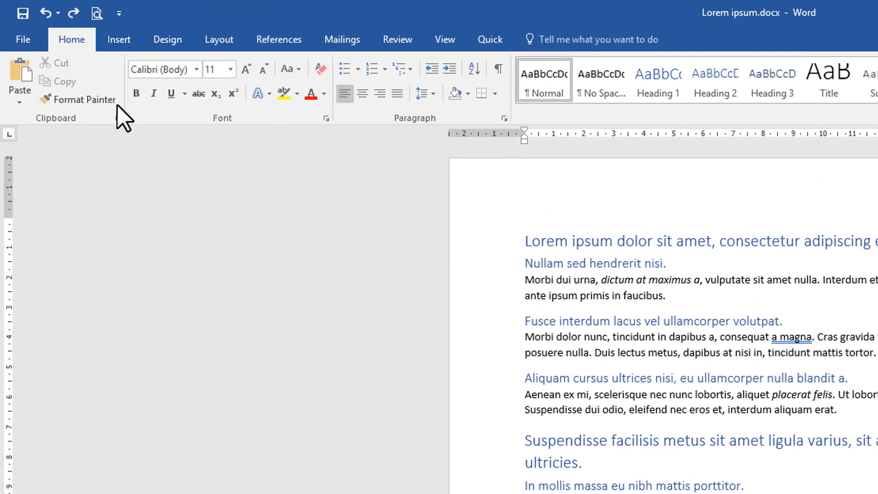
# Step: Format the paragraph starting "Sed gravida leo" in Algerian, size 16, italic
pyautogui.click(103, 106)
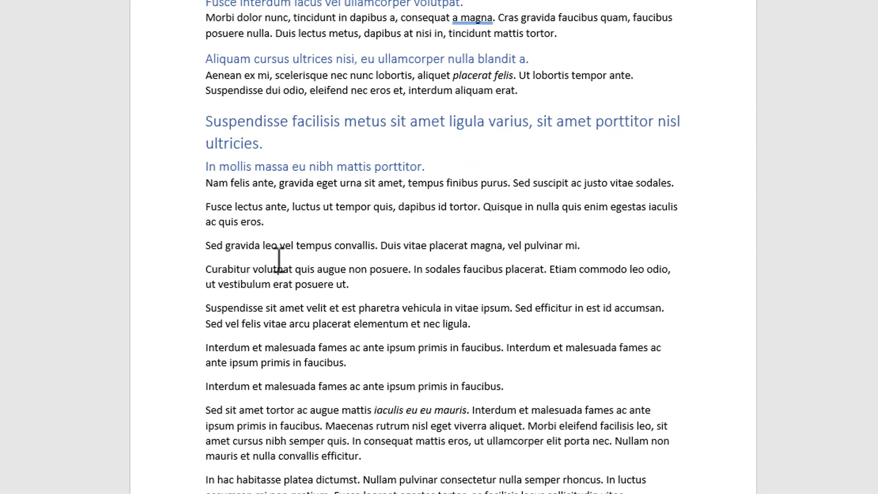
pyautogui.click(181, 248)
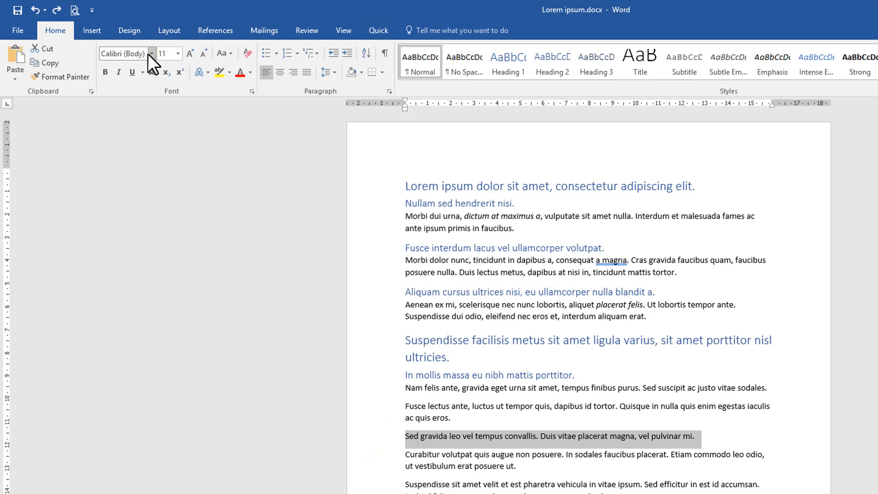
pyautogui.click(148, 54)
pyautogui.click(143, 189)
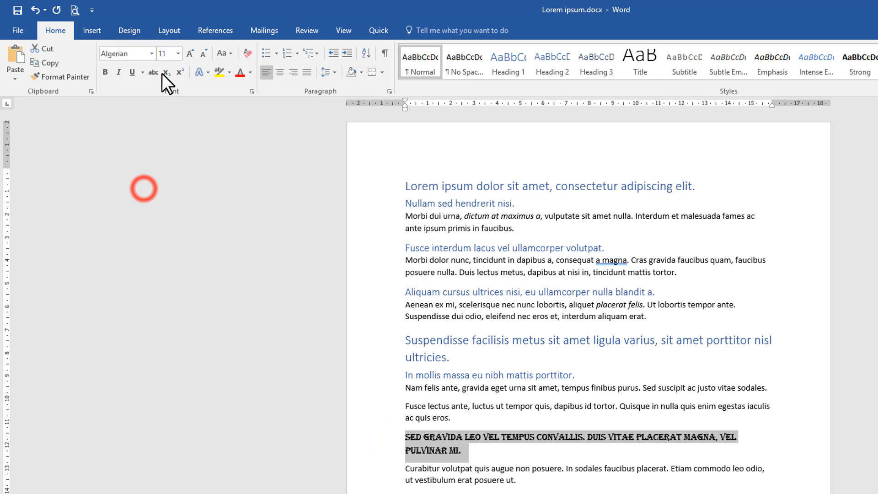
pyautogui.click(176, 54)
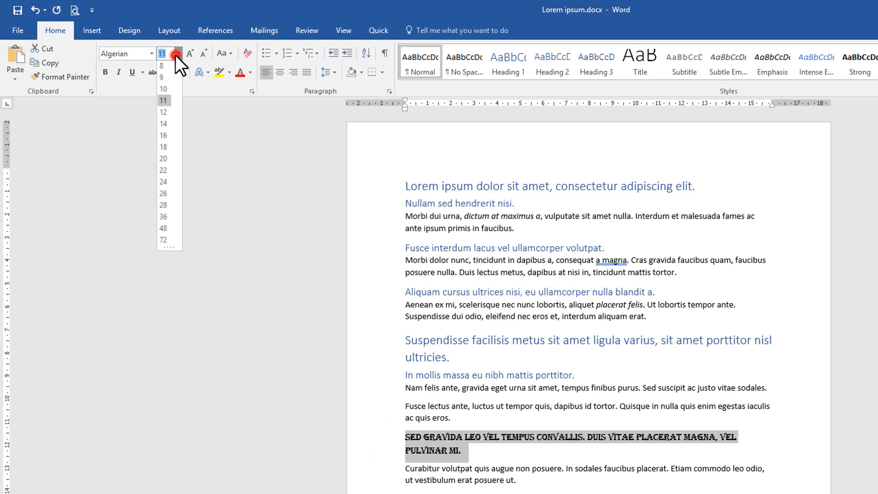
pyautogui.click(164, 135)
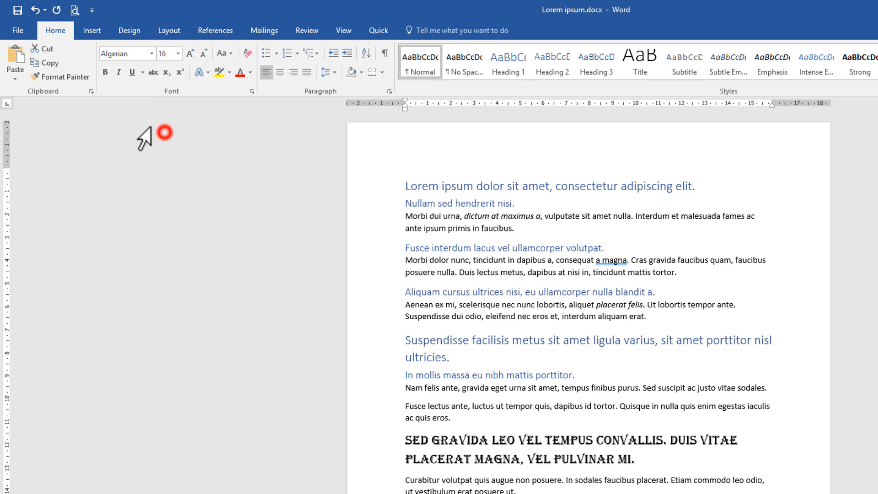
pyautogui.click(117, 71)
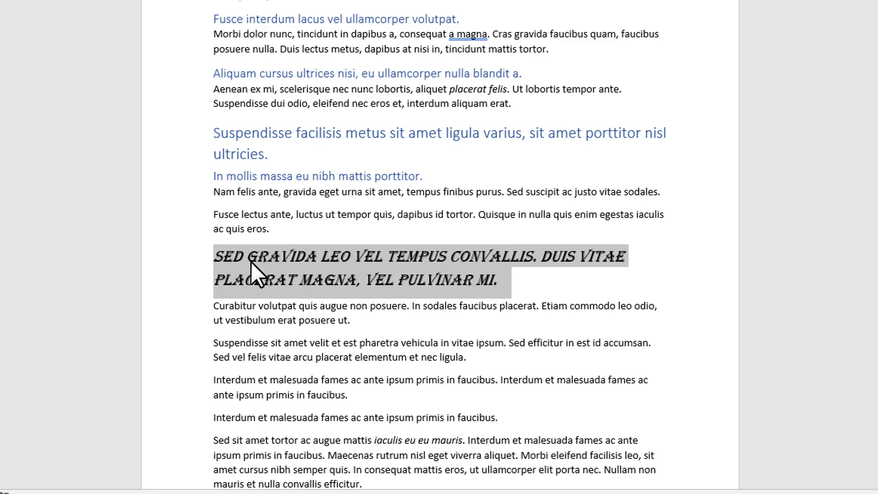
# Step: Copy the formatting of the "Sed gravida leo" paragraph onto the "Suspendisse sit amet velit" paragraph and the two-line "Interdum et malesuada" paragraph below it
pyautogui.hotkey('ctrl', 'shift', 'c')
pyautogui.moveTo(192, 344); pyautogui.dragTo(190, 394)
pyautogui.hotkey('ctrl', 'shift', 'v')
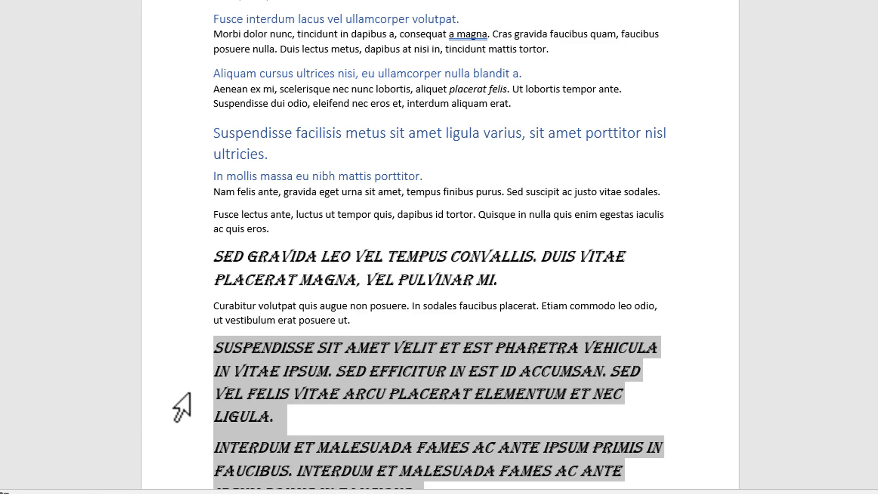
# Step: Undo the copied formatting and the italic, size and font changes on the "Sed gravida leo" paragraph
pyautogui.hotkey('ctrl', 'z')
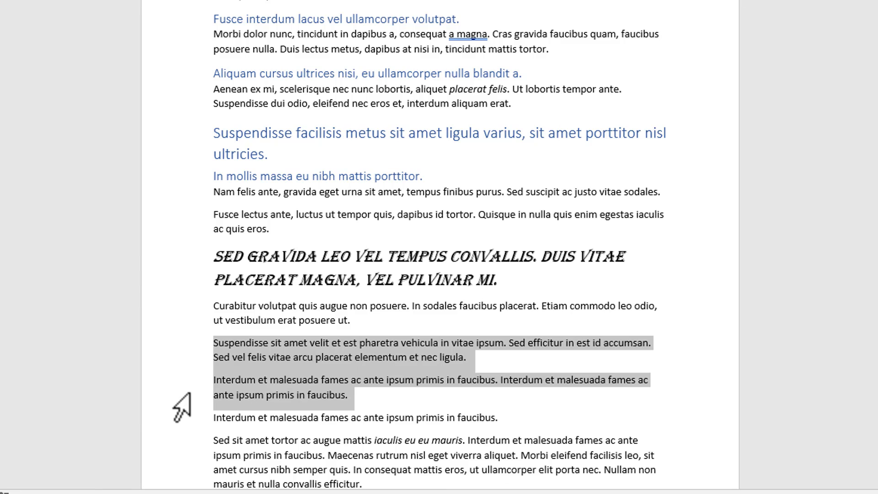
pyautogui.hotkey('ctrl', 'z')
pyautogui.hotkey('ctrl', 'z')
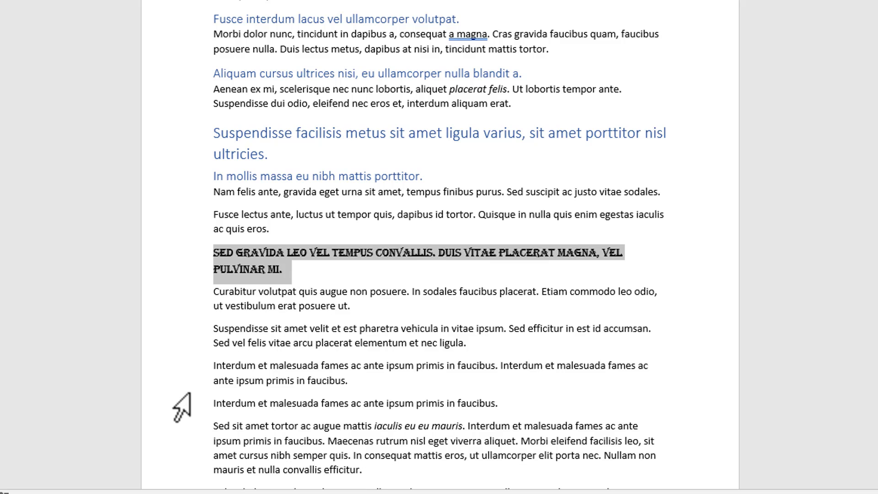
pyautogui.hotkey('ctrl', 'z')
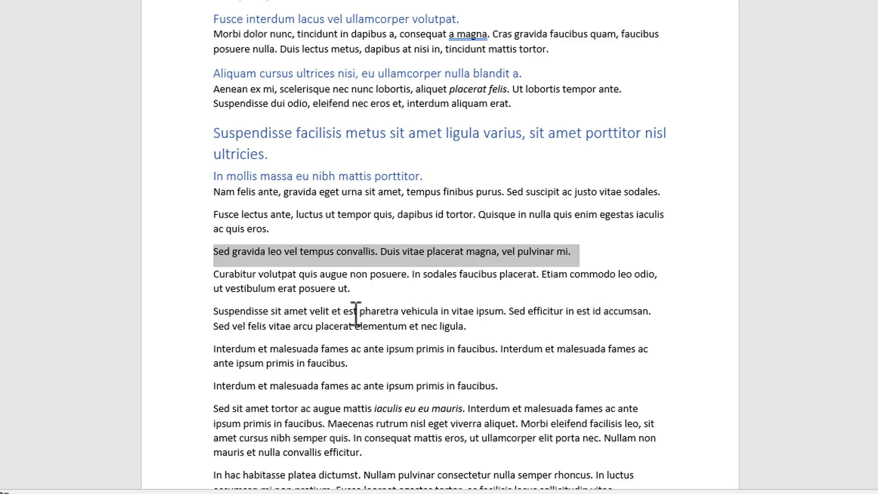
pyautogui.hotkey('ctrl', 'k')
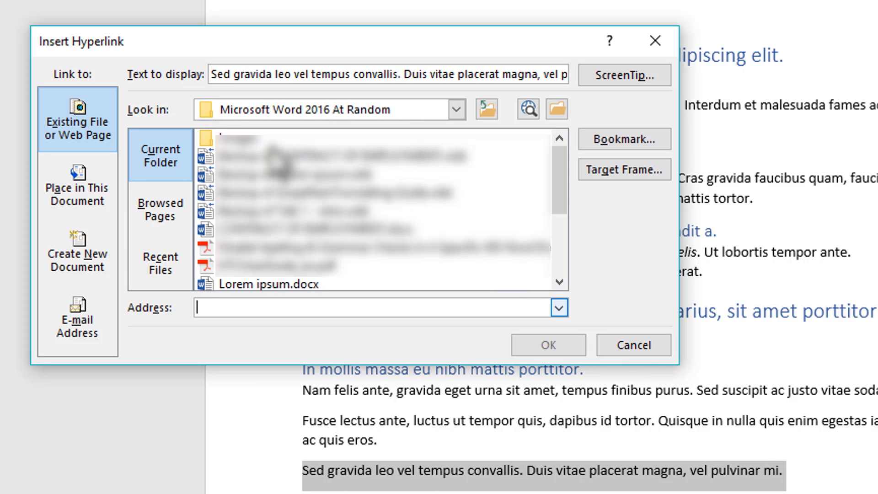
pyautogui.click(212, 308)
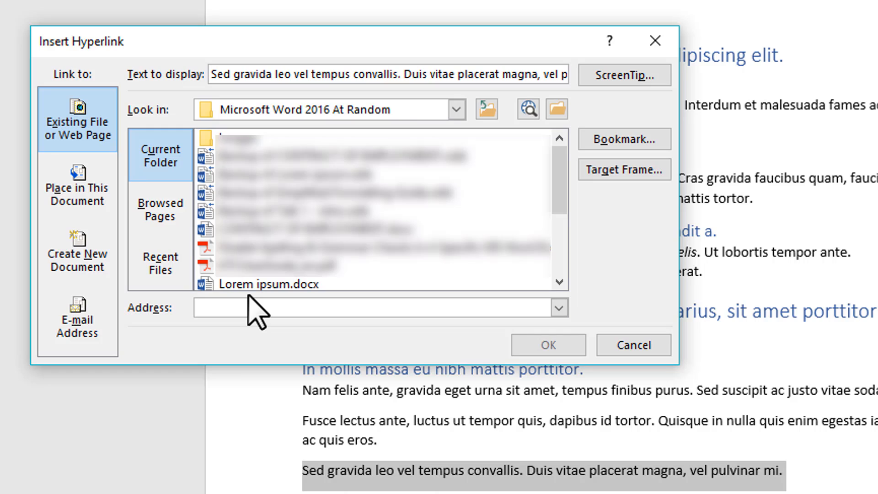
pyautogui.write('https://www.google.co.uk/')
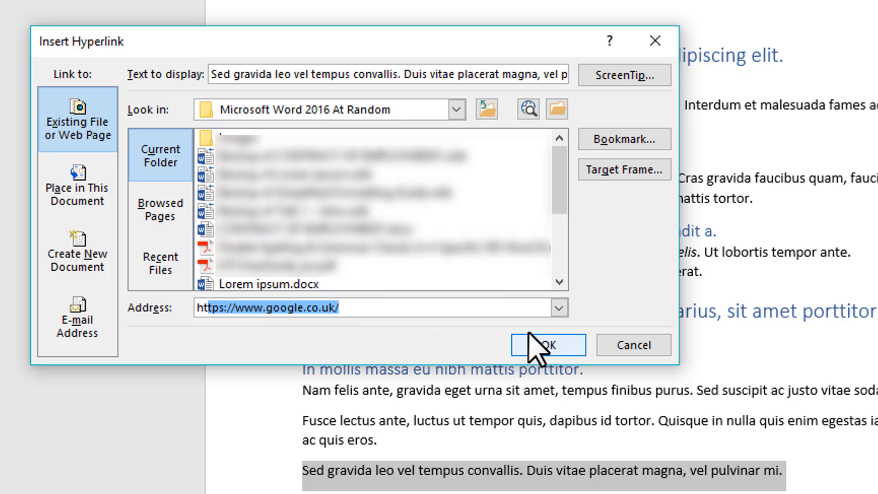
pyautogui.click(546, 346)
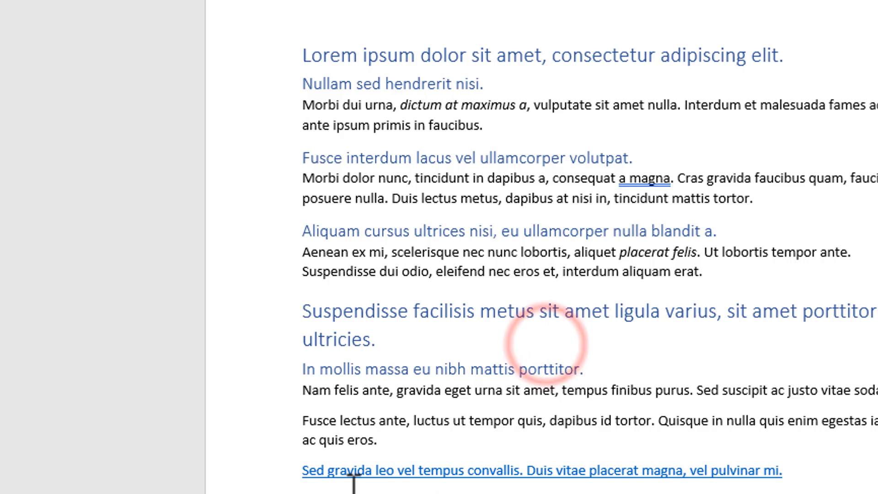
# Step: Follow the "Sed gravida leo" hyperlink to its Google page in the browser, and close the browser window
pyautogui.moveTo(746, 473)
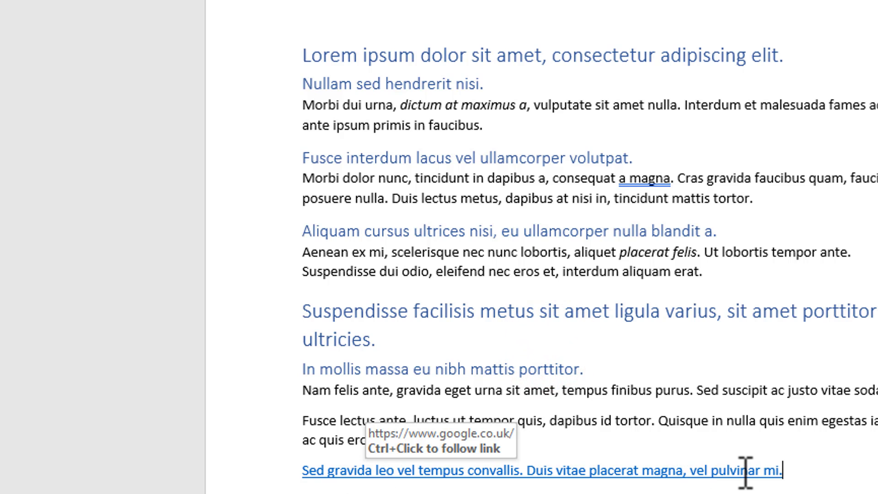
pyautogui.keyDown('ctrl'); pyautogui.click(504, 471); pyautogui.keyUp('ctrl')
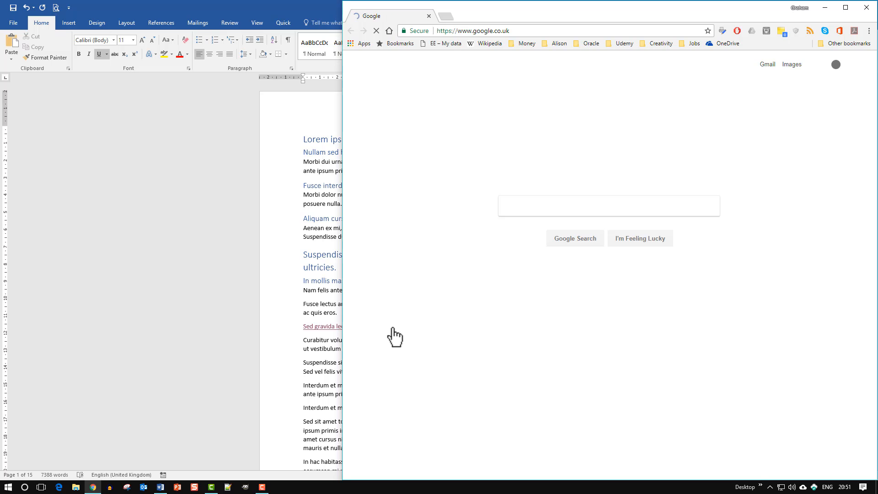
pyautogui.click(866, 7)
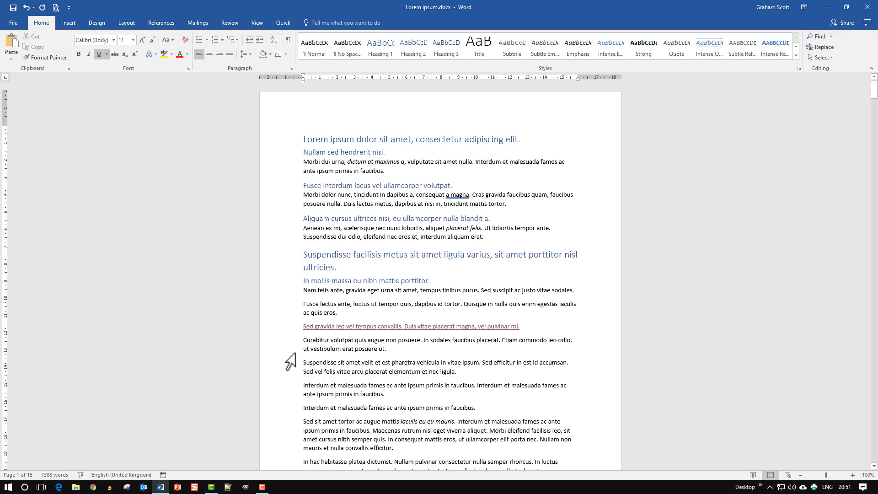
# Step: Save the document, and open the Save As dialog and cancel it
pyautogui.hotkey('ctrl', 's')
pyautogui.press('F12')
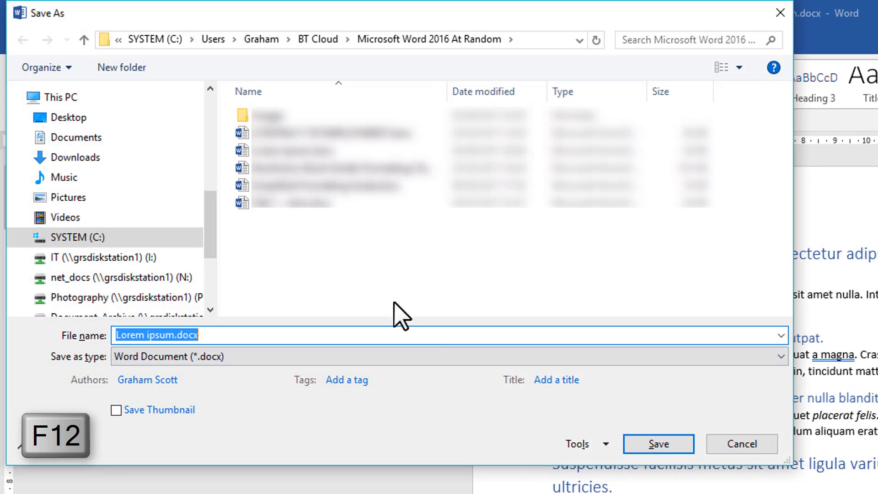
pyautogui.click(755, 448)
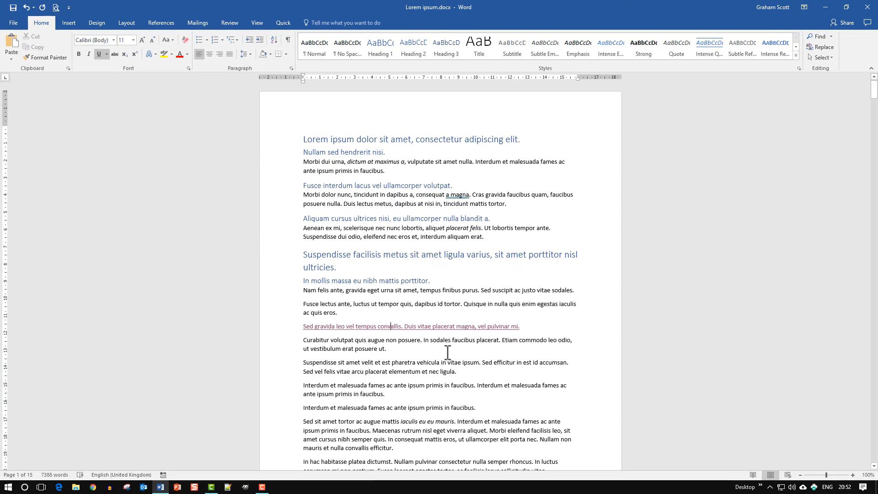
# Step: Open the print settings and print preview of the document
pyautogui.hotkey('ctrl', 'p')
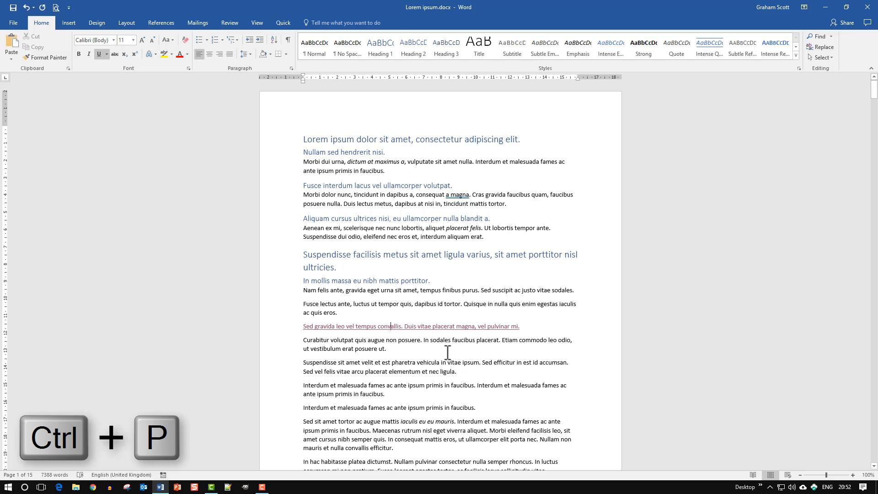
pyautogui.hotkey('ctrl', 'p')
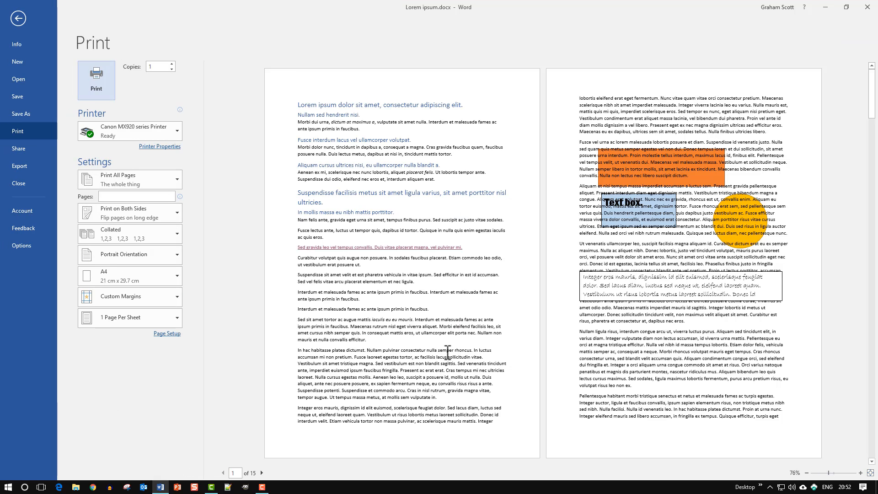
# Step: Return from the print view to the document, and open and close the navigation pane for finding text
pyautogui.press('Escape')
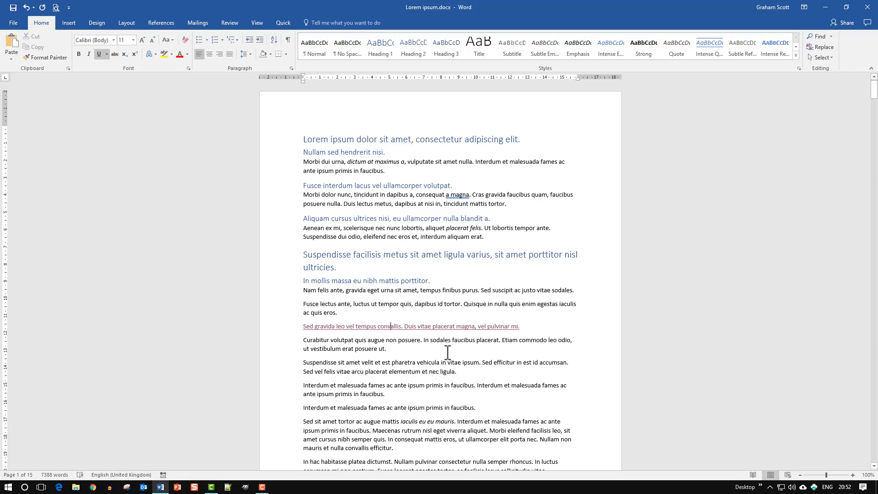
pyautogui.hotkey('ctrl', 'f')
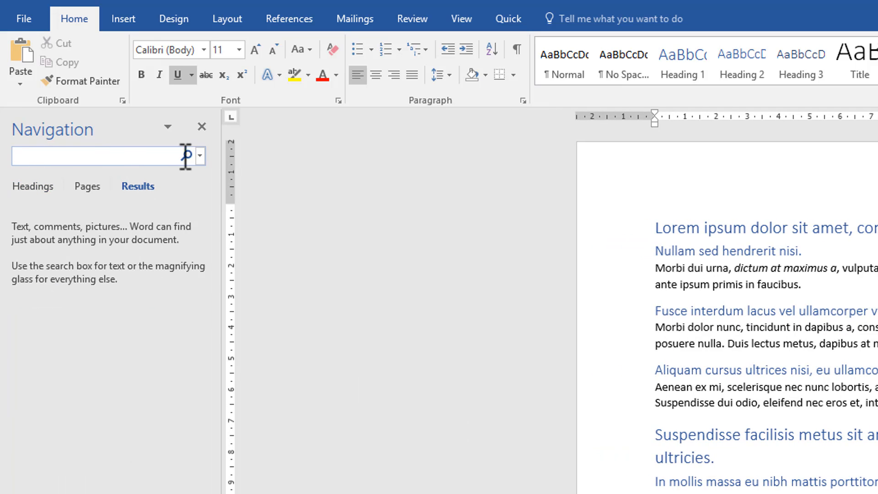
pyautogui.click(202, 126)
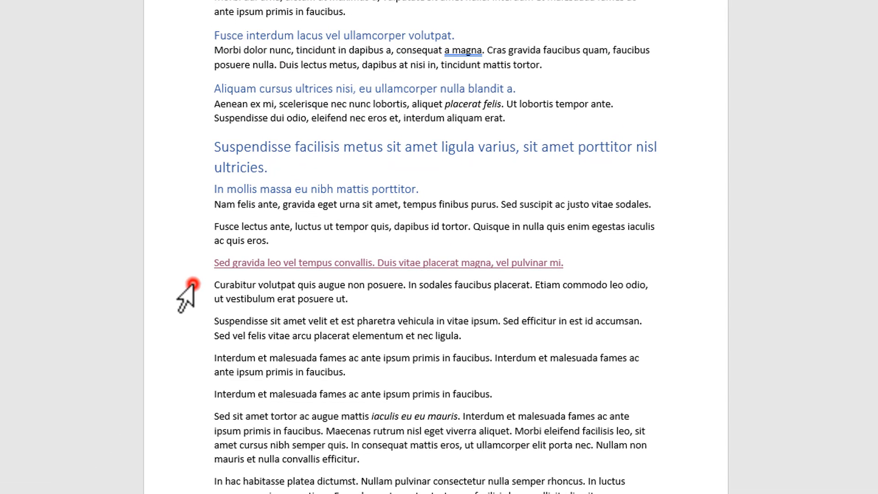
# Step: Select the "Curabitur volutpat" paragraph and switch bold on and off repeatedly, ending with bold off
pyautogui.doubleClick(288, 346)
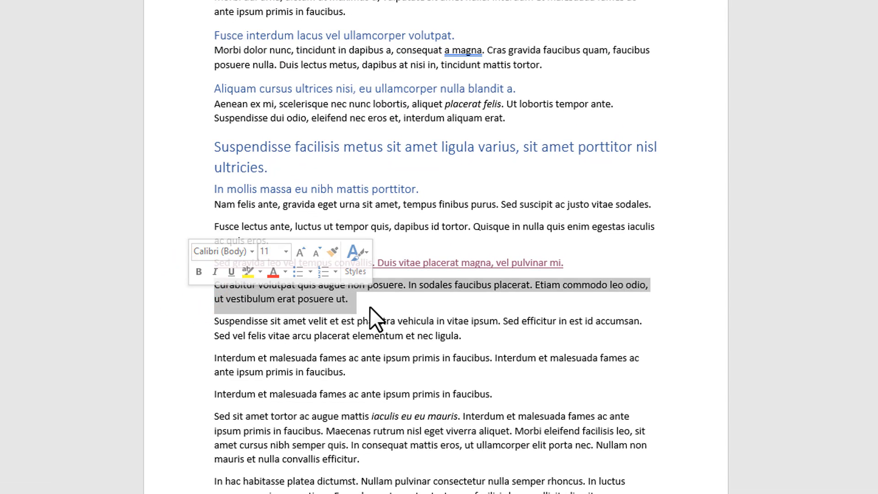
pyautogui.hotkey('ctrl', 'b')
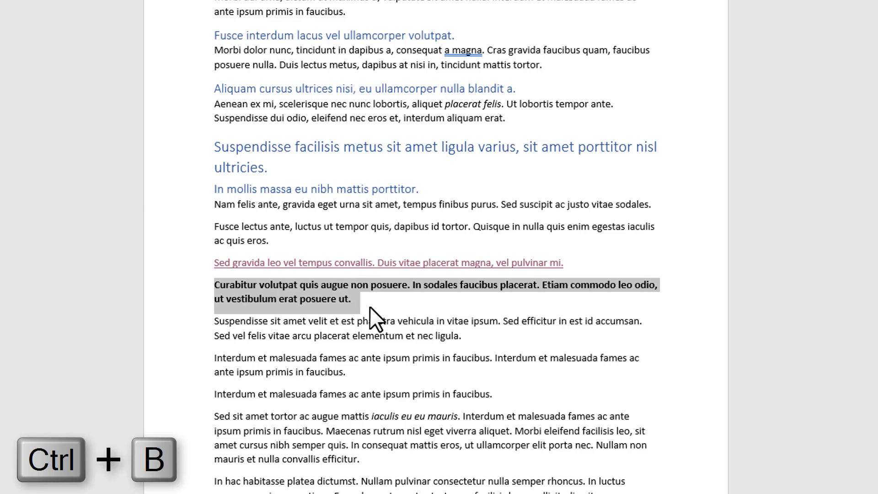
pyautogui.hotkey('ctrl', 'b')
pyautogui.hotkey('ctrl', 'b')
pyautogui.hotkey('ctrl', 'b')
pyautogui.hotkey('ctrl', 'b')
pyautogui.hotkey('ctrl', 'b')
pyautogui.hotkey('ctrl', 'b')
pyautogui.hotkey('ctrl', 'b')
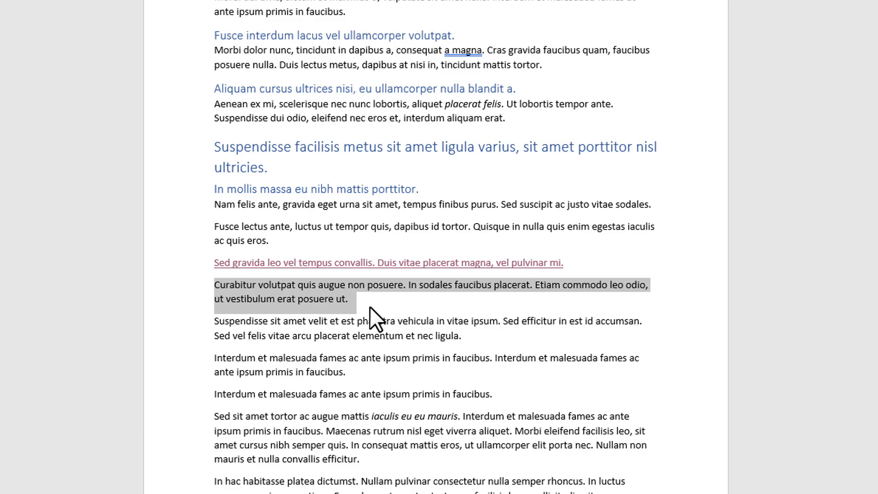
# Step: Switch italic on and off repeatedly for the selected "Curabitur volutpat" paragraph, ending with italic off
pyautogui.hotkey('ctrl', 'i')
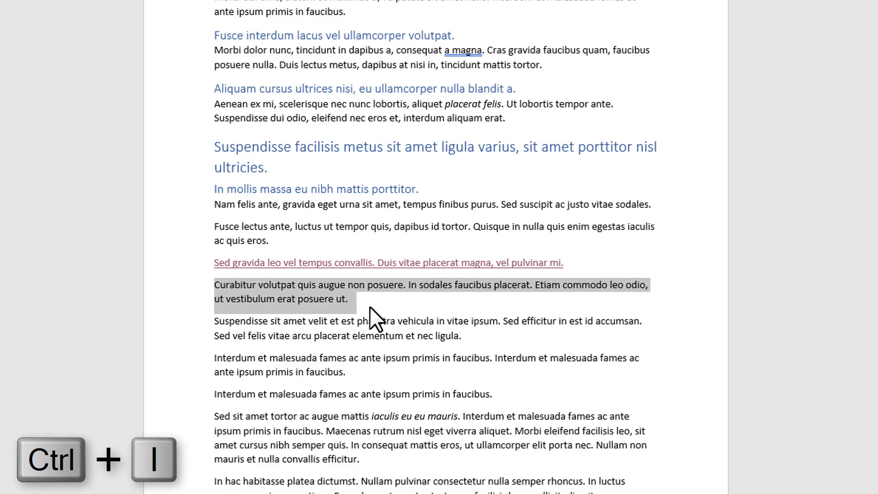
pyautogui.hotkey('ctrl', 'i')
pyautogui.hotkey('ctrl', 'i')
pyautogui.hotkey('ctrl', 'i')
pyautogui.hotkey('ctrl', 'i')
pyautogui.hotkey('ctrl', 'i')
pyautogui.hotkey('ctrl', 'i')
# Step: Switch underline on and off repeatedly for the selected "Curabitur volutpat" paragraph, ending with underline off
pyautogui.hotkey('ctrl', 'u')
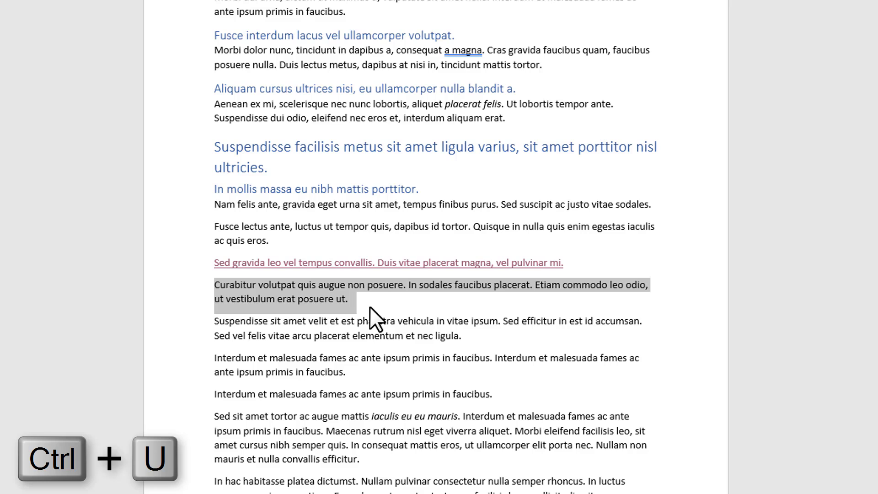
pyautogui.hotkey('ctrl', 'u')
pyautogui.hotkey('ctrl', 'u')
pyautogui.hotkey('ctrl', 'u')
pyautogui.hotkey('ctrl', 'u')
pyautogui.hotkey('ctrl', 'u')
pyautogui.hotkey('ctrl', 'u')
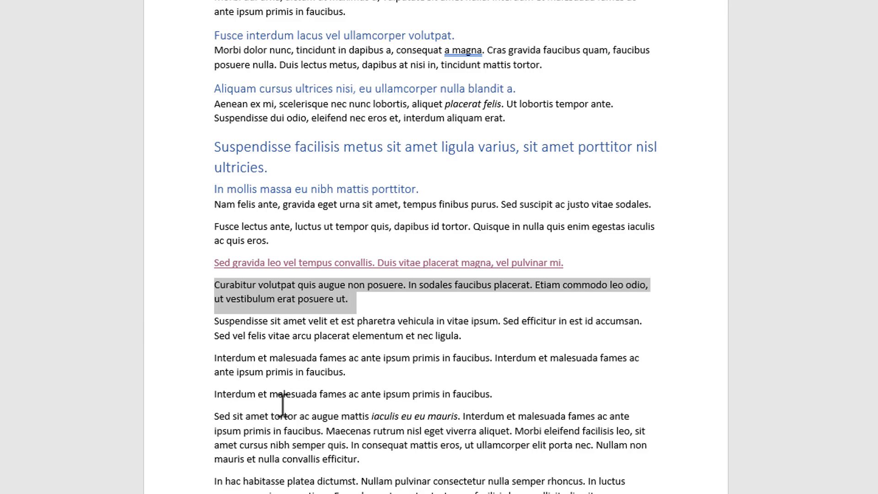
# Step: Insert a page break before the single-line "Interdum et malesuada fames" paragraph
pyautogui.hotkey('ctrl', 'Return')
pyautogui.click(215, 394)
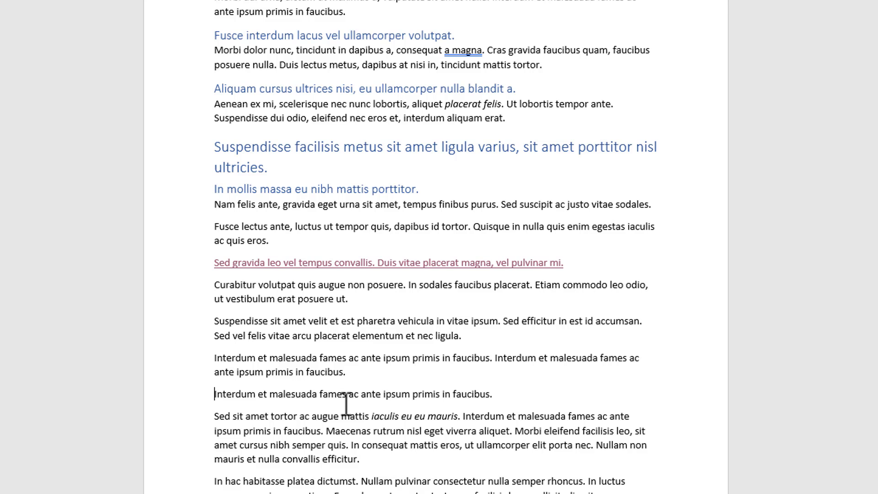
pyautogui.hotkey('ctrl', 'Return')
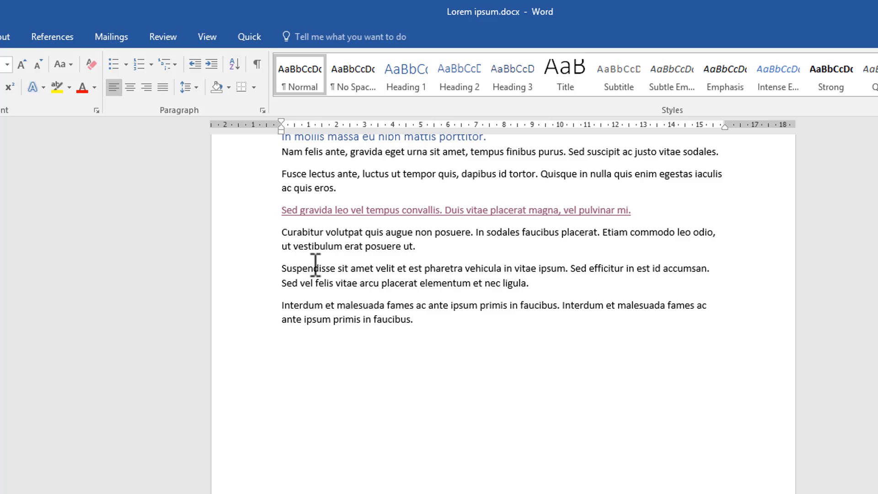
# Step: Show and hide the formatting marks, and delete the page break before the single-line "Interdum et malesuada fames" paragraph
pyautogui.click(257, 64)
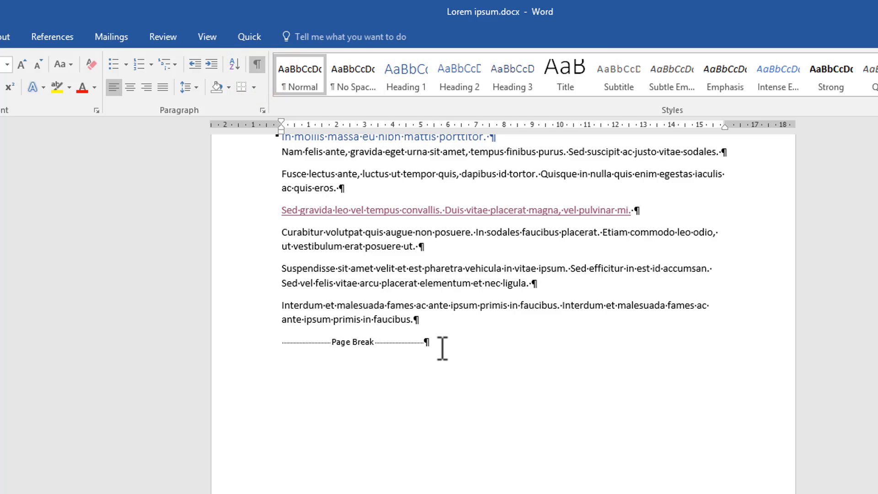
pyautogui.click(259, 64)
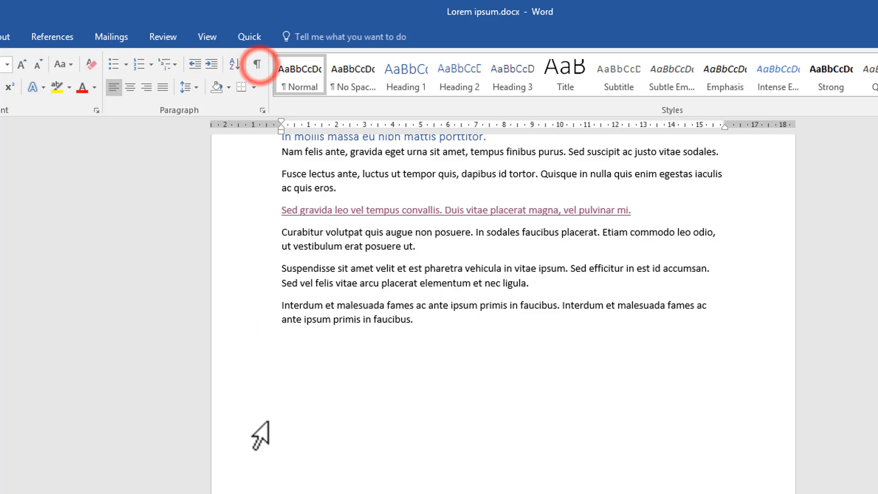
pyautogui.press('Delete')
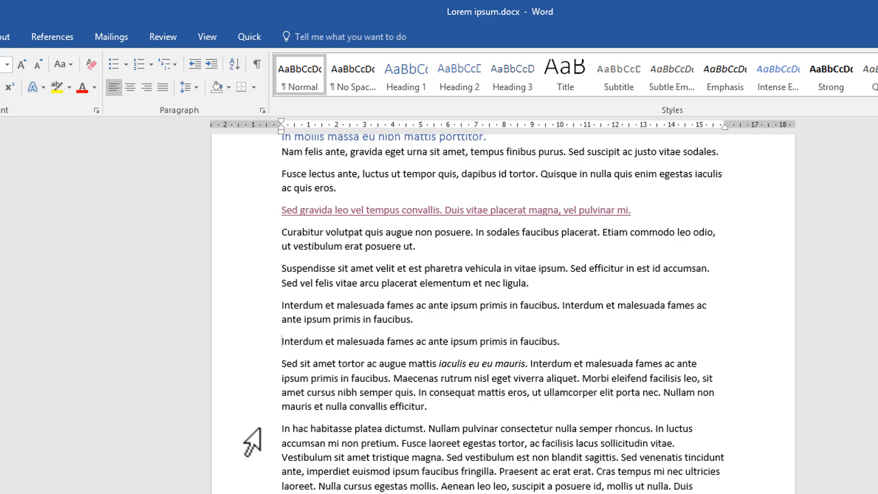
# Step: Select the "Sed sit amet tortor" paragraph and reduce its font size one point at a time to 8
pyautogui.moveTo(250, 363); pyautogui.dragTo(246, 404)
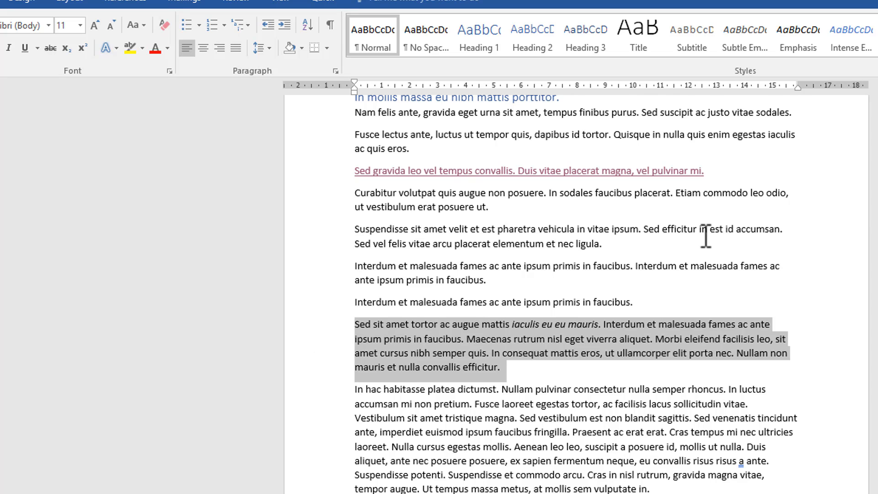
pyautogui.hotkey('ctrl', '[')
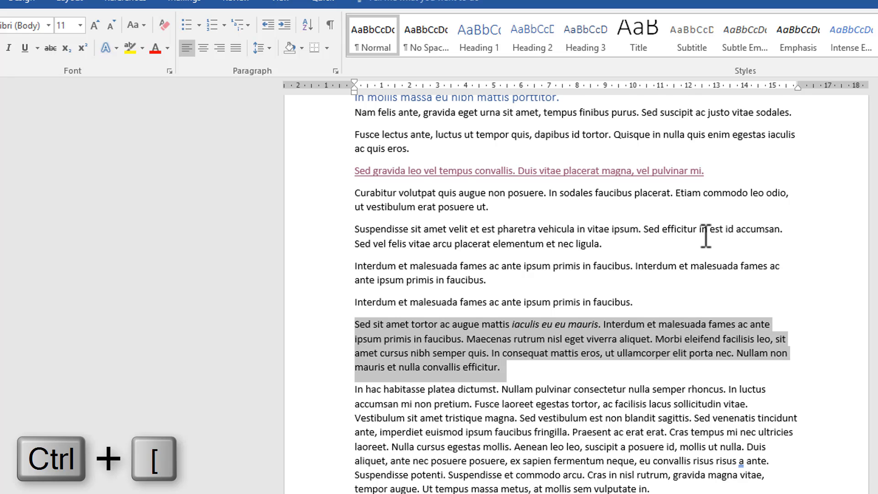
pyautogui.hotkey('ctrl', '[')
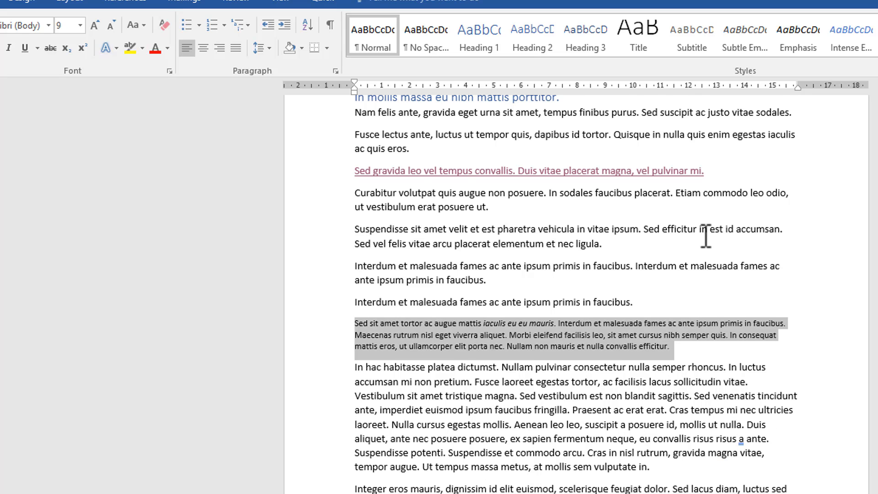
pyautogui.hotkey('ctrl', '[')
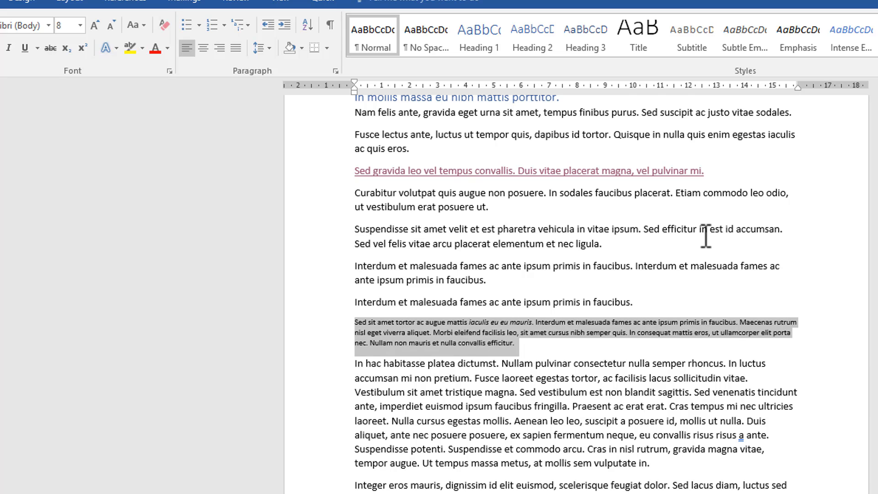
# Step: Enlarge the selected "Sed sit amet tortor" paragraph's font one point at a time to about 19 points
pyautogui.hotkey('ctrl', ']')
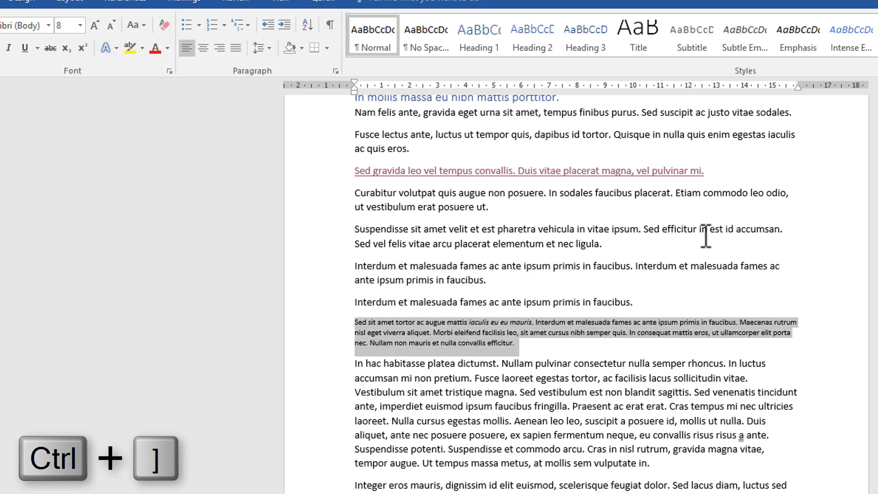
pyautogui.hotkey('ctrl', ']')
pyautogui.hotkey('ctrl', ']')
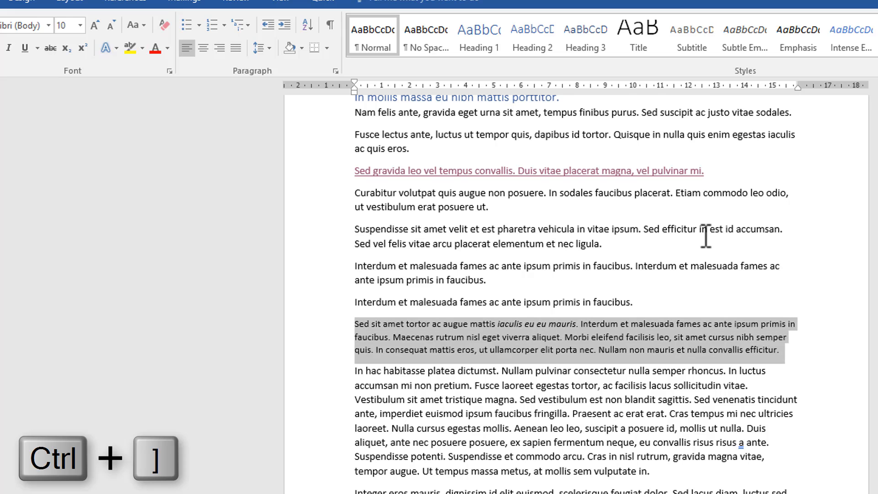
pyautogui.hotkey('ctrl', ']')
pyautogui.hotkey('ctrl', ']')
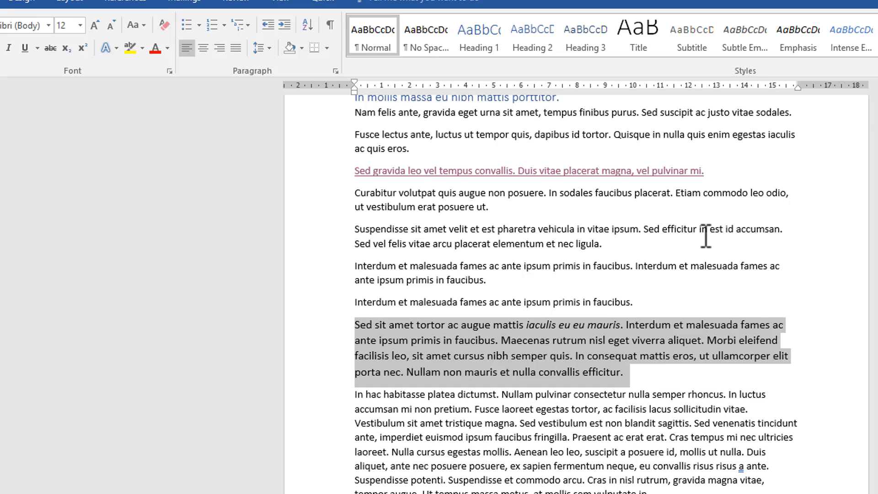
pyautogui.hotkey('ctrl', ']')
pyautogui.hotkey('ctrl', ']')
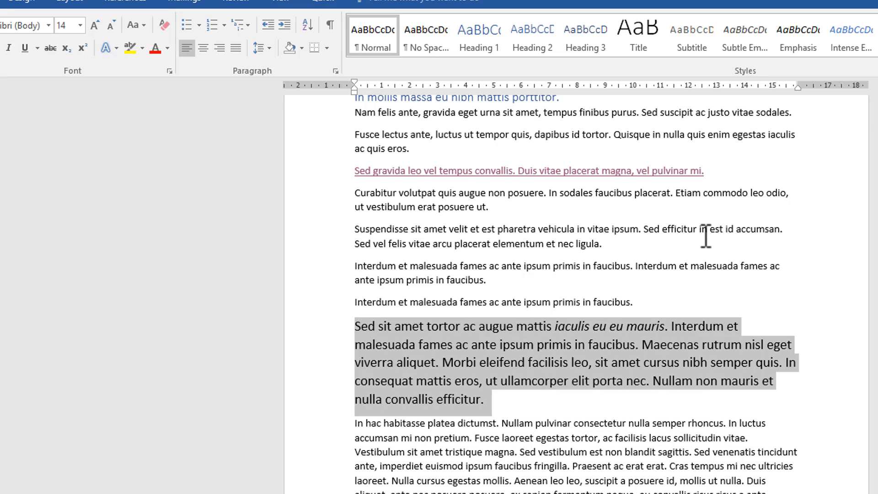
pyautogui.hotkey('ctrl', ']')
pyautogui.hotkey('ctrl', ']')
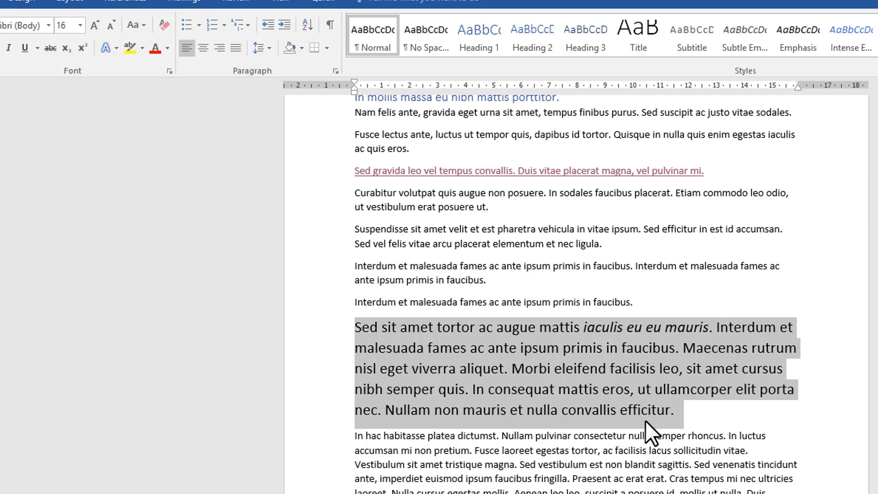
pyautogui.hotkey('ctrl', ']')
pyautogui.hotkey('ctrl', ']')
pyautogui.hotkey('ctrl', ']')
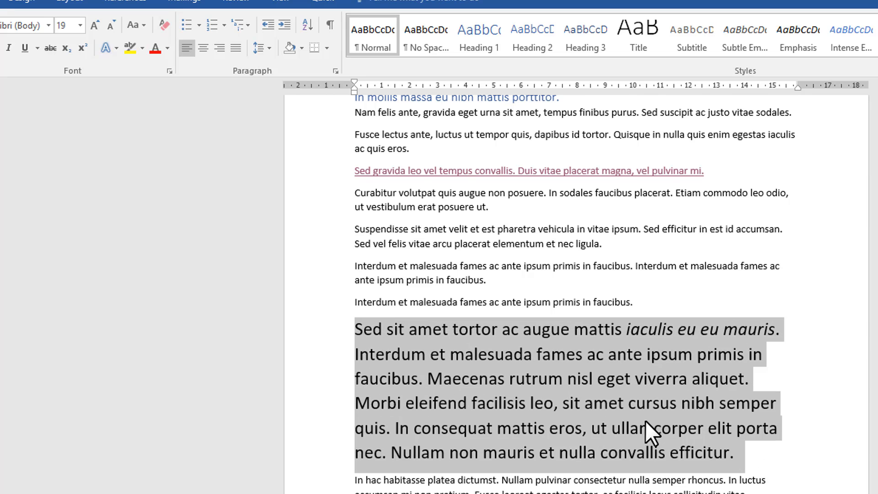
pyautogui.hotkey('ctrl', ']')
# Step: Reduce the selected paragraph's font size to 15 in one-point steps, and open and close the list of font sizes
pyautogui.hotkey('ctrl', '[')
pyautogui.hotkey('ctrl', '[')
pyautogui.hotkey('ctrl', '[')
pyautogui.hotkey('ctrl', '[')
pyautogui.hotkey('ctrl', '[')
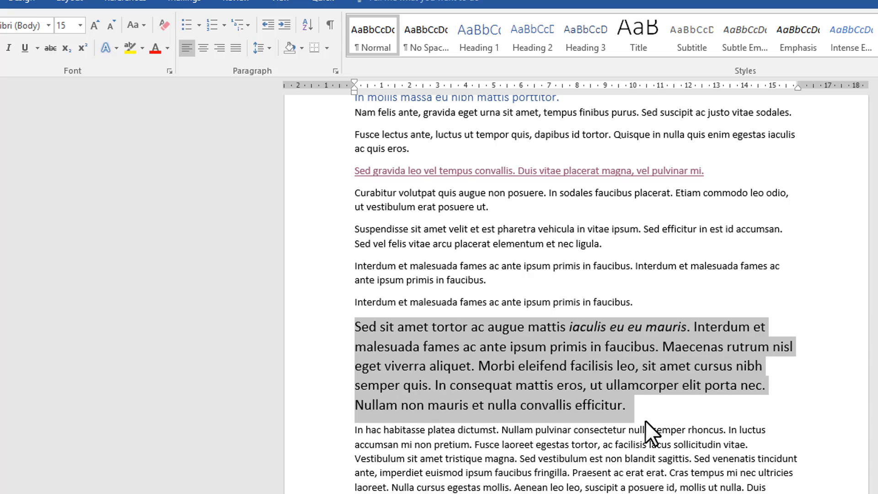
pyautogui.click(81, 27)
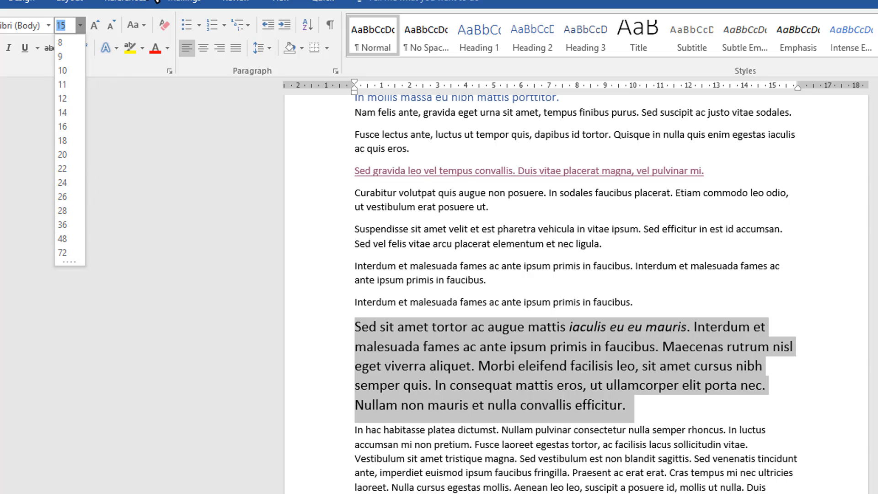
pyautogui.press('Escape')
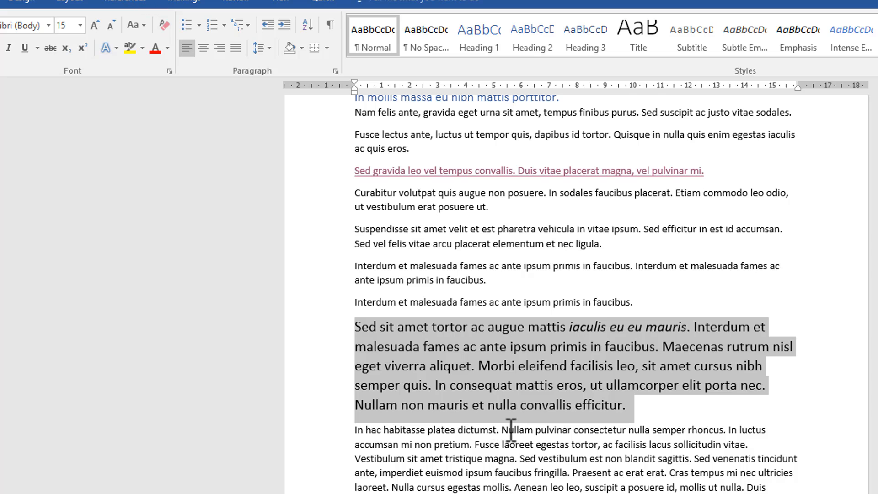
# Step: Place the cursor in the "In hac habitasse" paragraph and move it to the start and the end of a line
pyautogui.click(535, 450)
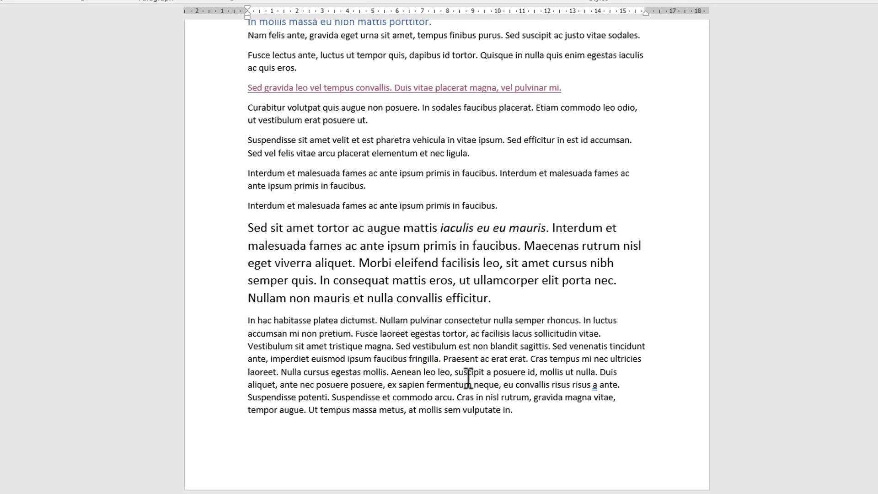
pyautogui.press('Home')
pyautogui.click(413, 347)
pyautogui.press('End')
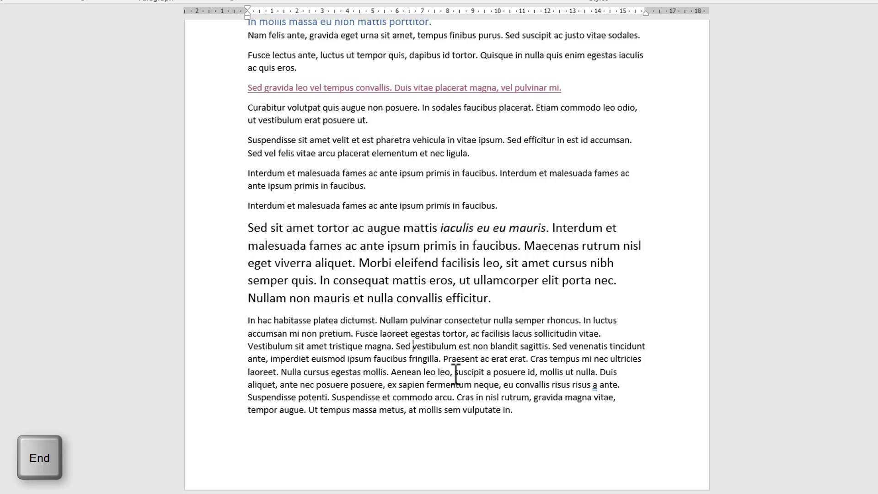
pyautogui.press('End')
# Step: Move the cursor to the start of the document, to its very end, and back to the start
pyautogui.hotkey('ctrl', 'Home')
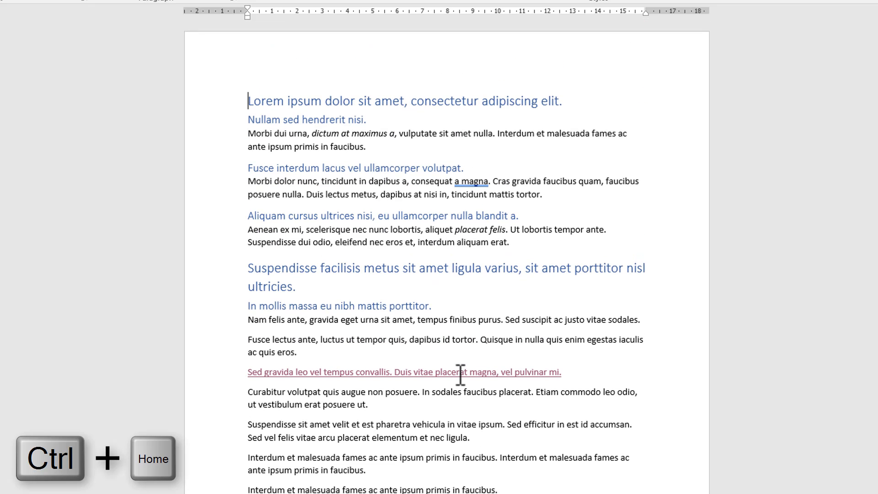
pyautogui.hotkey('ctrl', 'End')
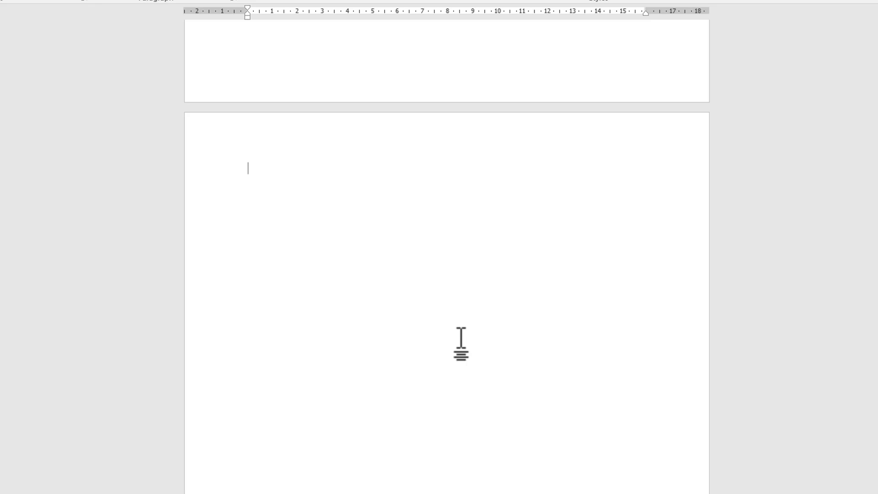
pyautogui.hotkey('ctrl', 'Home')
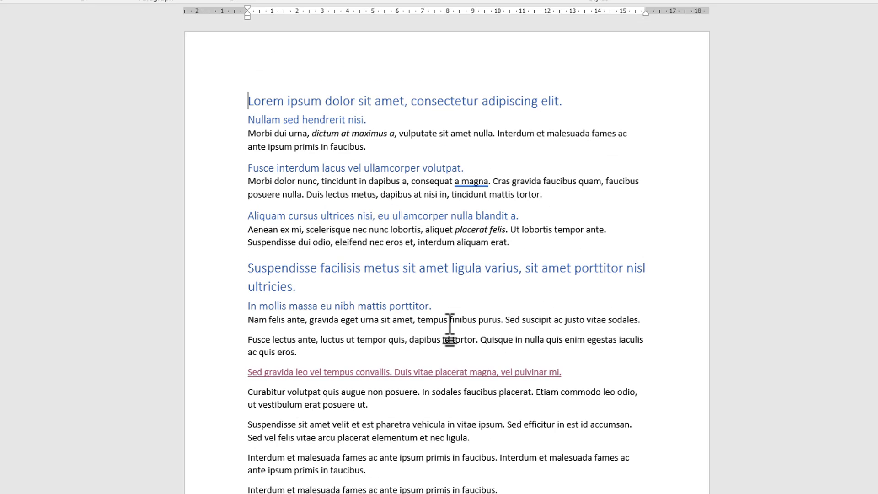
# Step: Select the entire document, and clear the selection by placing the cursor in the "Suspendisse sit amet velit" paragraph
pyautogui.hotkey('ctrl', 'a')
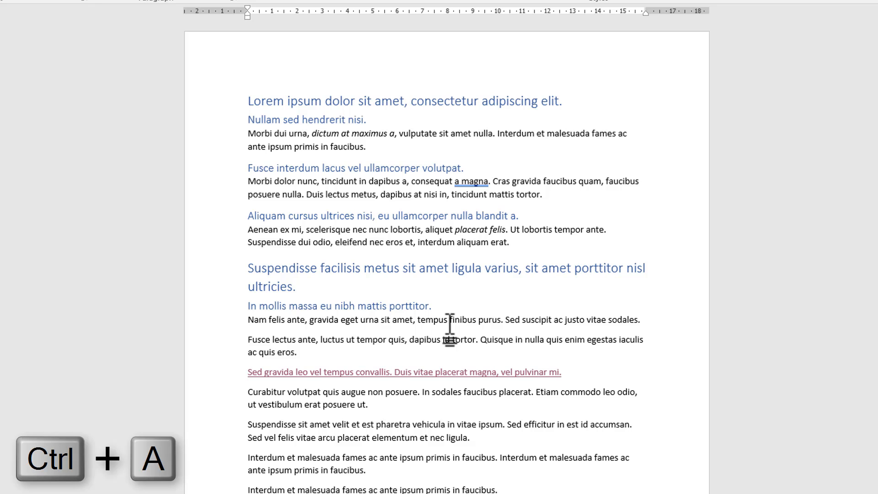
pyautogui.hotkey('ctrl', 'a')
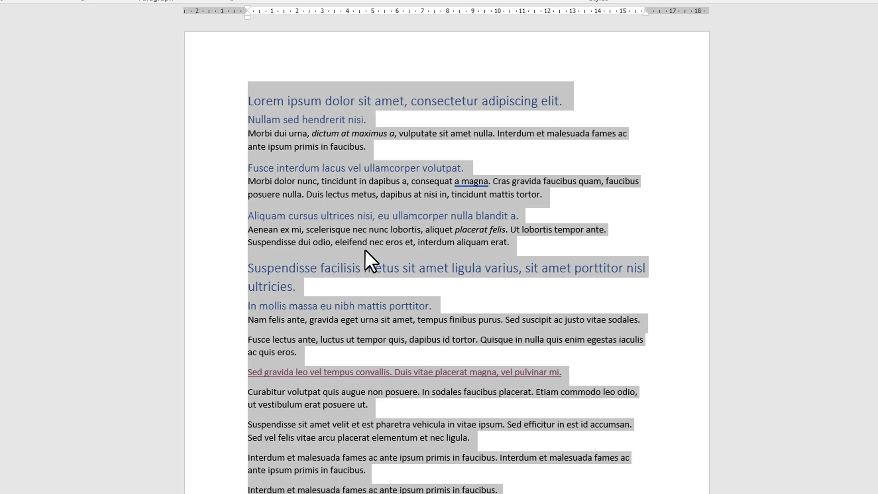
pyautogui.click(396, 438)
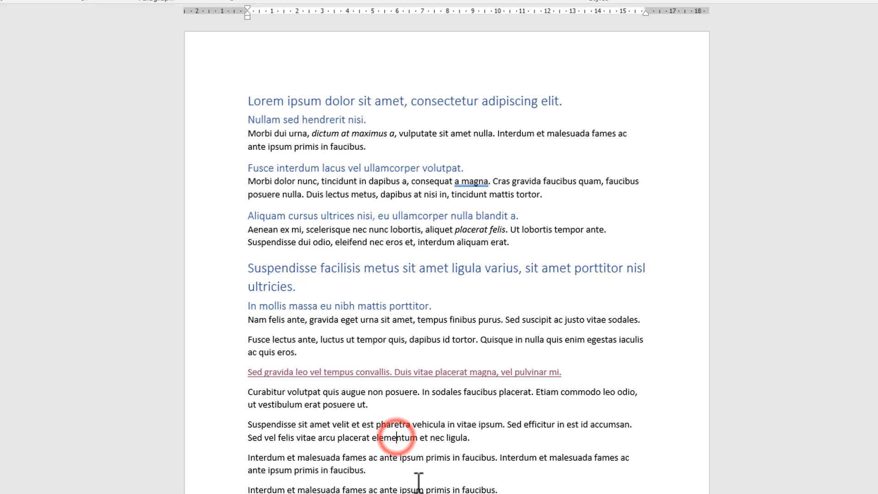
# Step: Place the cursor before "tempus" in the "Nam felis ante" paragraph and extend the selection forward character by character to cover "tempus finibus"
pyautogui.click(418, 320)
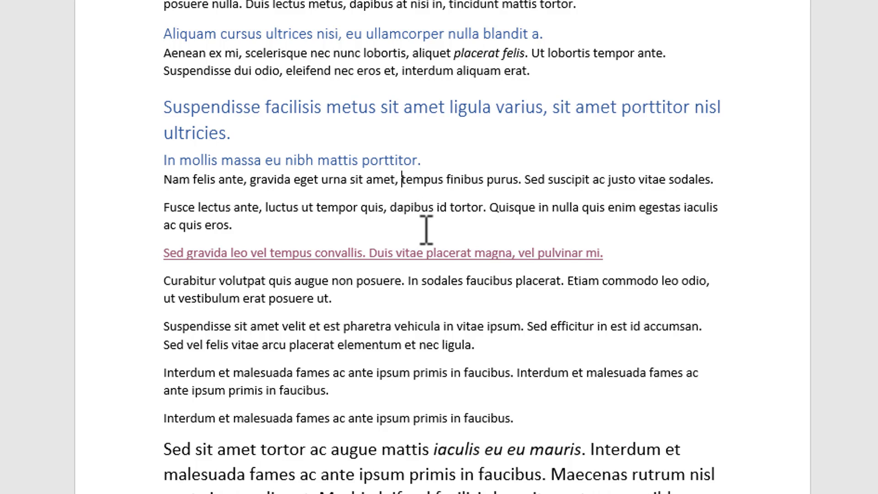
pyautogui.hotkey('shift', 'Right')
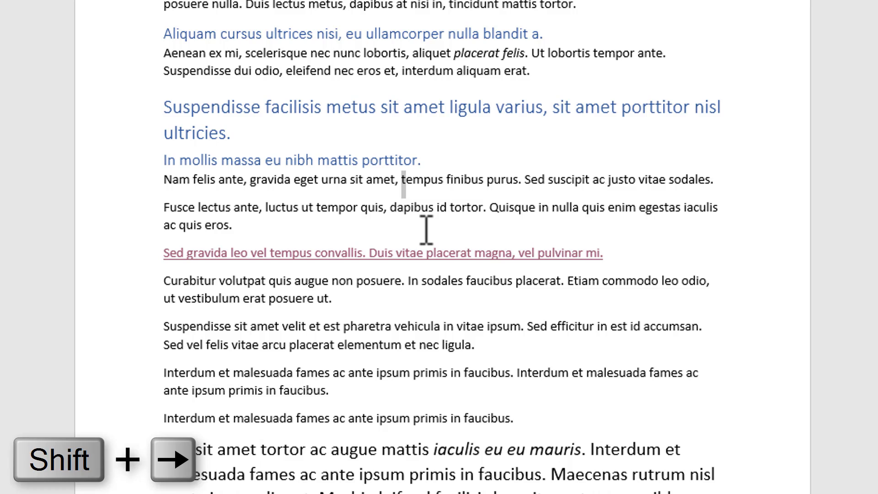
pyautogui.hotkey('shift', 'Right')
pyautogui.hotkey('shift', 'Right')
pyautogui.hotkey('shift', 'Right')
pyautogui.hotkey('shift', 'Right')
pyautogui.hotkey('shift', 'Right')
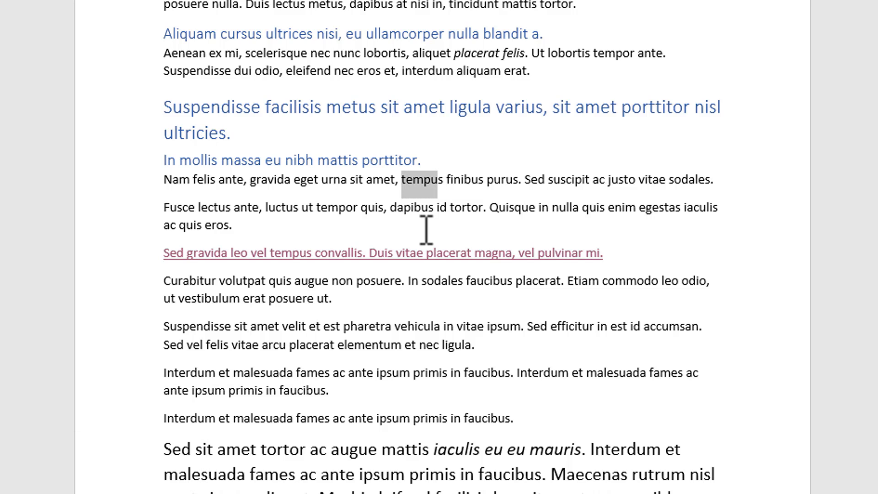
pyautogui.hotkey('shift', 'Right')
pyautogui.hotkey('shift', 'Right')
pyautogui.hotkey('shift', 'Right')
pyautogui.hotkey('shift', 'Right')
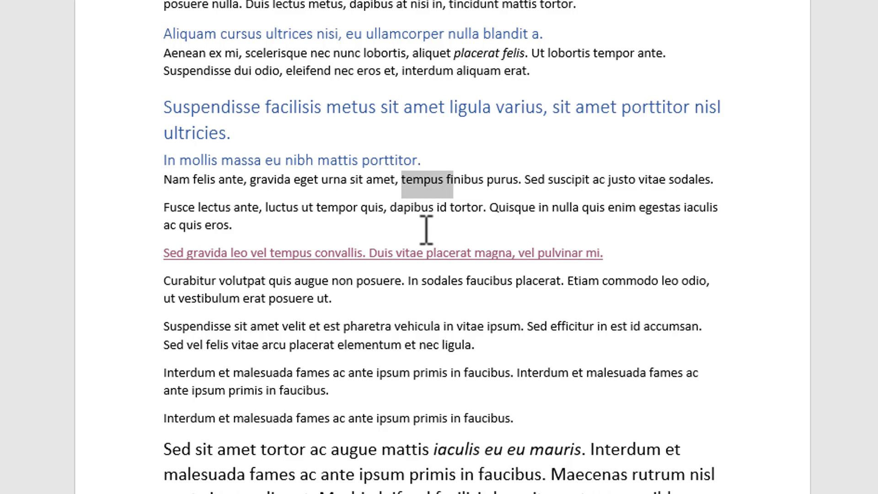
pyautogui.hotkey('shift', 'Right')
pyautogui.hotkey('shift', 'Right')
pyautogui.hotkey('shift', 'Right')
pyautogui.hotkey('shift', 'Right')
pyautogui.hotkey('shift', 'Right')
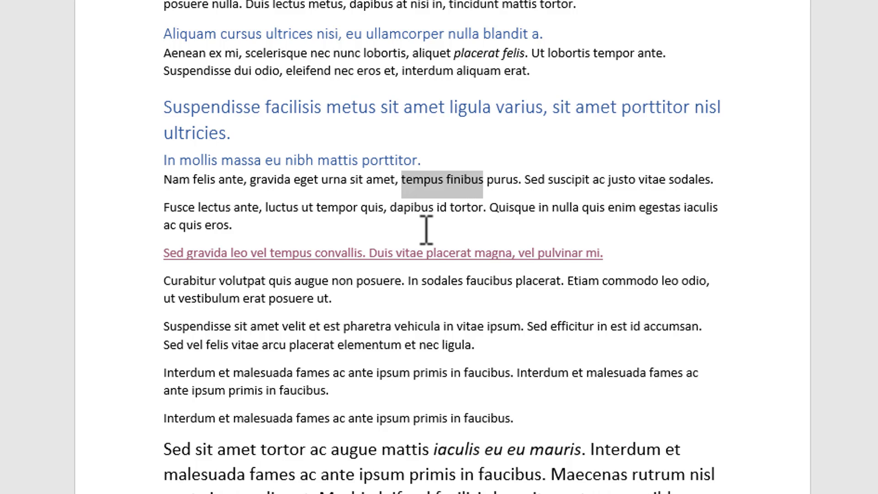
# Step: Shrink the "tempus finibus" selection backward character by character until nothing is selected
pyautogui.hotkey('shift', 'Left')
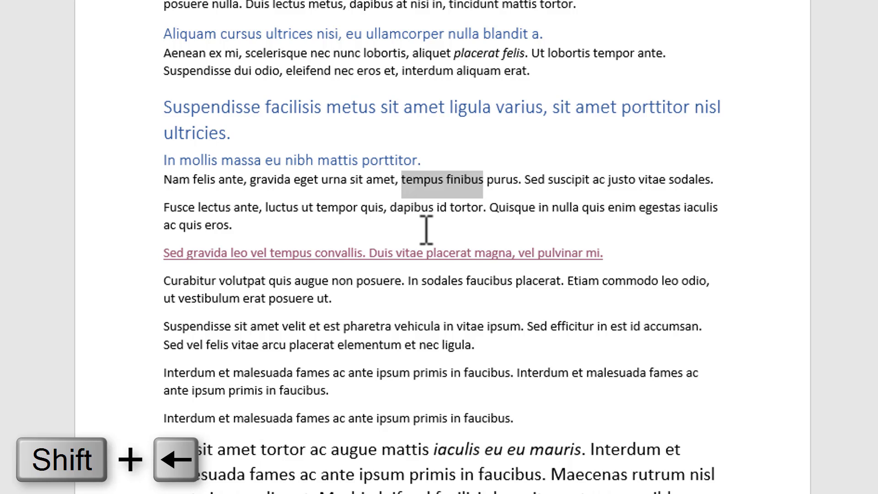
pyautogui.hotkey('shift', 'Left')
pyautogui.hotkey('shift', 'Left')
pyautogui.hotkey('shift', 'Left')
pyautogui.hotkey('shift', 'Left')
pyautogui.hotkey('shift', 'Left')
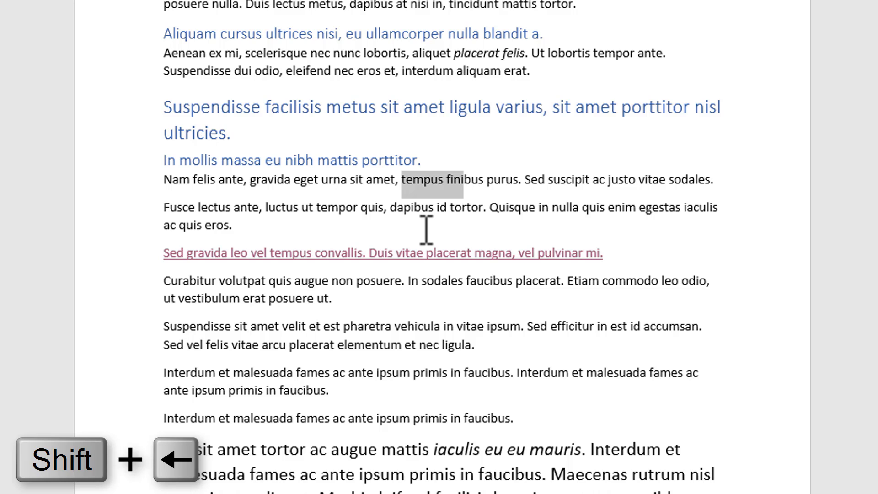
pyautogui.hotkey('shift', 'Left')
pyautogui.hotkey('shift', 'Left')
pyautogui.hotkey('shift', 'Left')
pyautogui.hotkey('shift', 'Left')
pyautogui.hotkey('shift', 'Left')
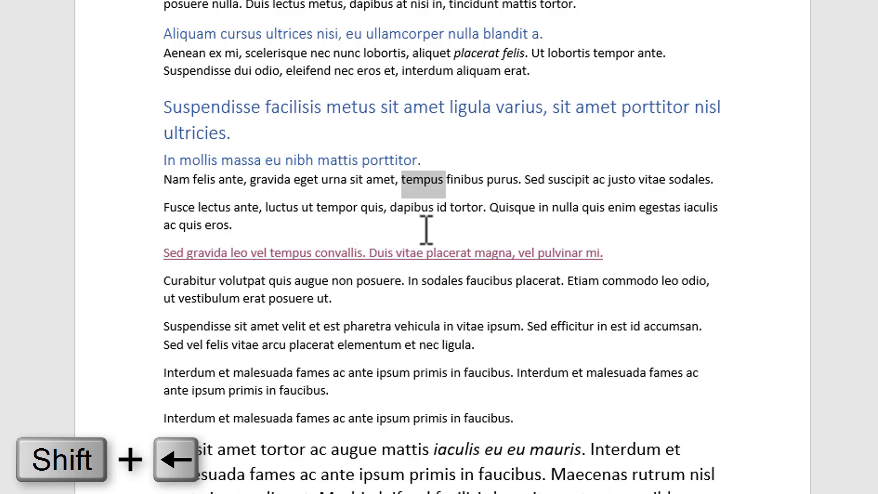
pyautogui.hotkey('shift', 'Left')
pyautogui.hotkey('shift', 'Left')
pyautogui.hotkey('shift', 'Left')
pyautogui.hotkey('shift', 'Left')
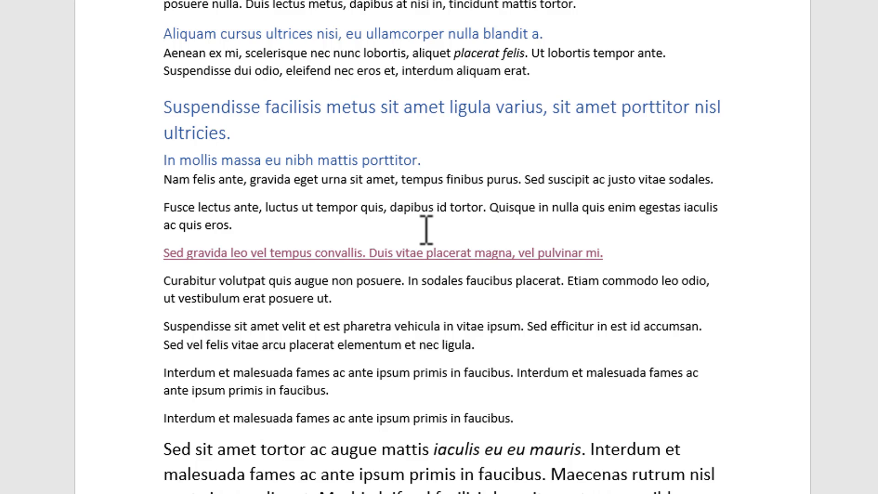
# Step: Extend the selection backward character by character from before "tempus" to cover "urna sit amet,"
pyautogui.hotkey('shift', 'Left')
pyautogui.hotkey('shift', 'Left')
pyautogui.hotkey('shift', 'Left')
pyautogui.hotkey('shift', 'Left')
pyautogui.hotkey('shift', 'Left')
pyautogui.hotkey('shift', 'Left')
pyautogui.hotkey('shift', 'Left')
pyautogui.hotkey('shift', 'Left')
pyautogui.hotkey('shift', 'Left')
pyautogui.hotkey('shift', 'Left')
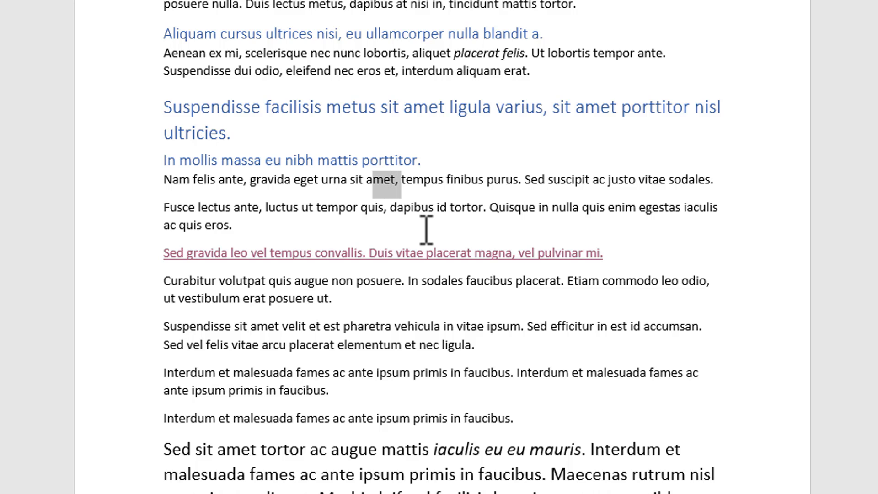
pyautogui.hotkey('shift', 'Left')
pyautogui.hotkey('shift', 'Left')
pyautogui.hotkey('shift', 'Left')
pyautogui.hotkey('shift', 'Left')
pyautogui.hotkey('shift', 'Left')
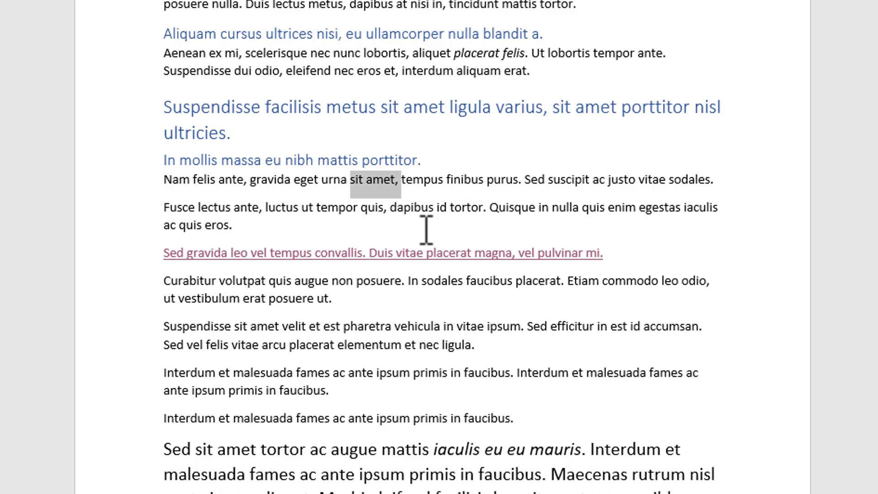
pyautogui.hotkey('shift', 'Left')
pyautogui.hotkey('shift', 'Left')
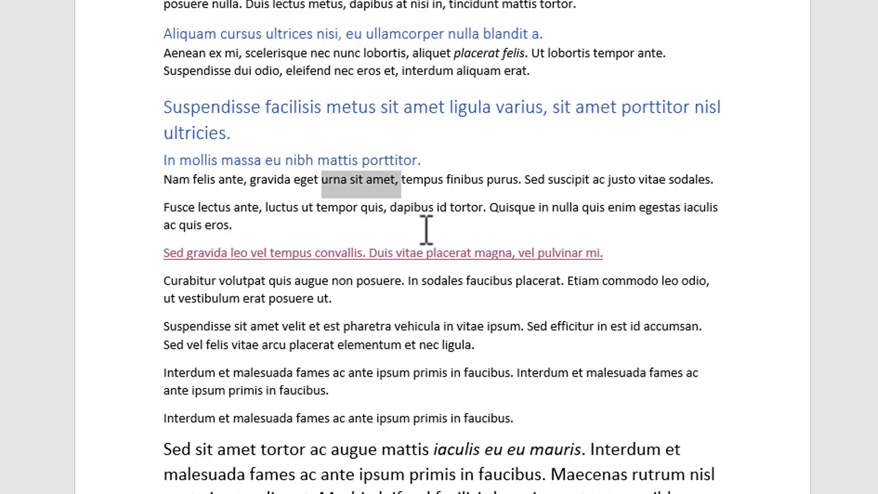
# Step: Place the cursor right after "amet," and extend the selection forward word by word to cover "tempus finibus purus."
pyautogui.click(398, 178)
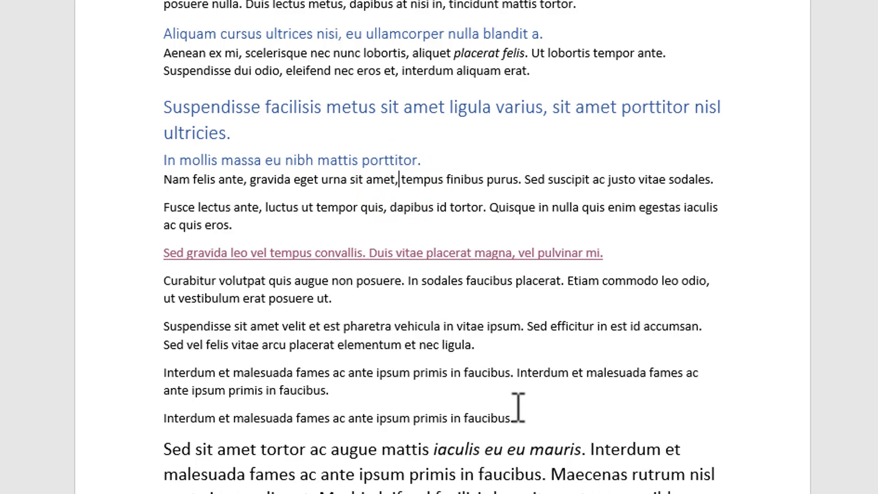
pyautogui.hotkey('ctrl', 'shift', 'Right')
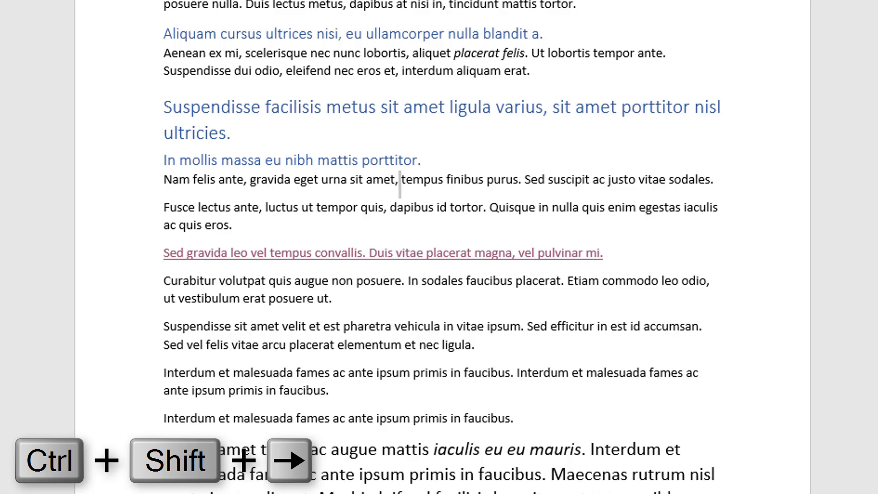
pyautogui.hotkey('ctrl', 'shift', 'Right')
pyautogui.hotkey('ctrl', 'shift', 'Right')
pyautogui.hotkey('ctrl', 'shift', 'Right')
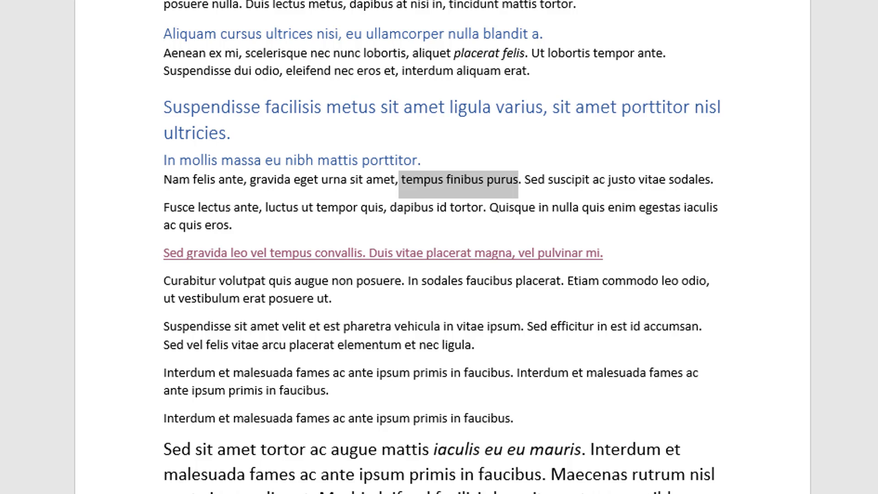
pyautogui.hotkey('ctrl', 'shift', 'Right')
# Step: Shrink the "tempus finibus purus." selection word by word back to the point after "amet,"
pyautogui.hotkey('ctrl', 'shift', 'Left')
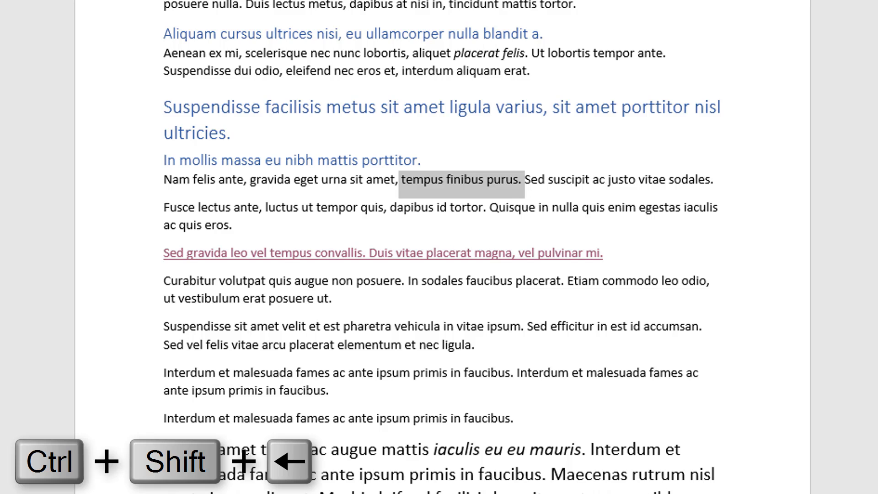
pyautogui.hotkey('ctrl', 'shift', 'Left')
pyautogui.hotkey('ctrl', 'shift', 'Left')
pyautogui.hotkey('ctrl', 'shift', 'Left')
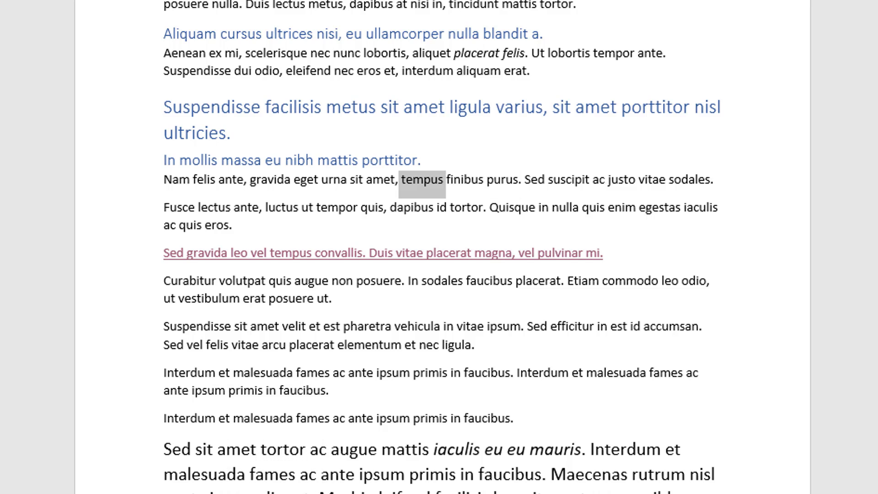
# Step: Extend the selection backward word by word from after "amet," to cover "gravida eget urna sit amet,"
pyautogui.hotkey('ctrl', 'shift', 'Left')
pyautogui.press('Left')
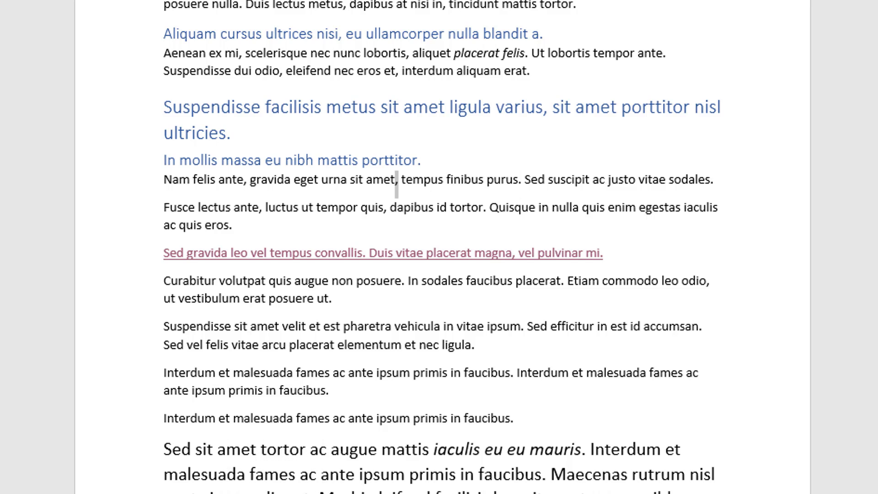
pyautogui.hotkey('ctrl', 'shift', 'Left')
pyautogui.hotkey('ctrl', 'shift', 'Left')
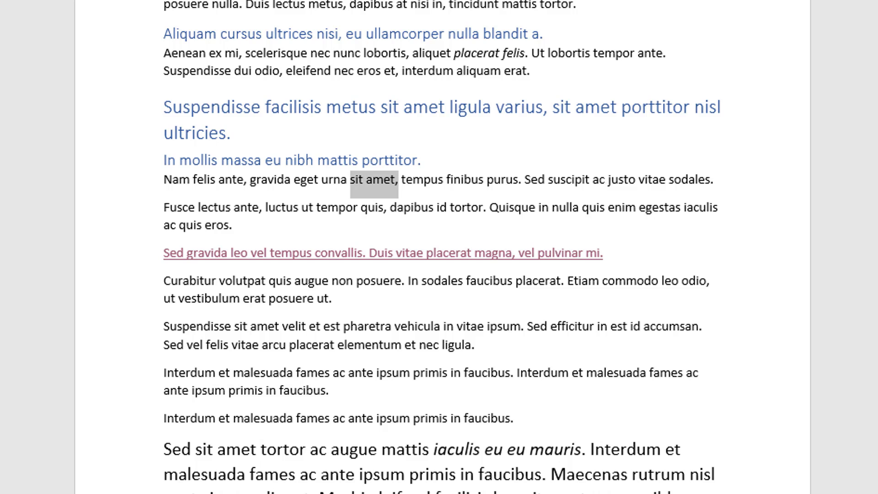
pyautogui.hotkey('ctrl', 'shift', 'Left')
pyautogui.hotkey('ctrl', 'shift', 'Left')
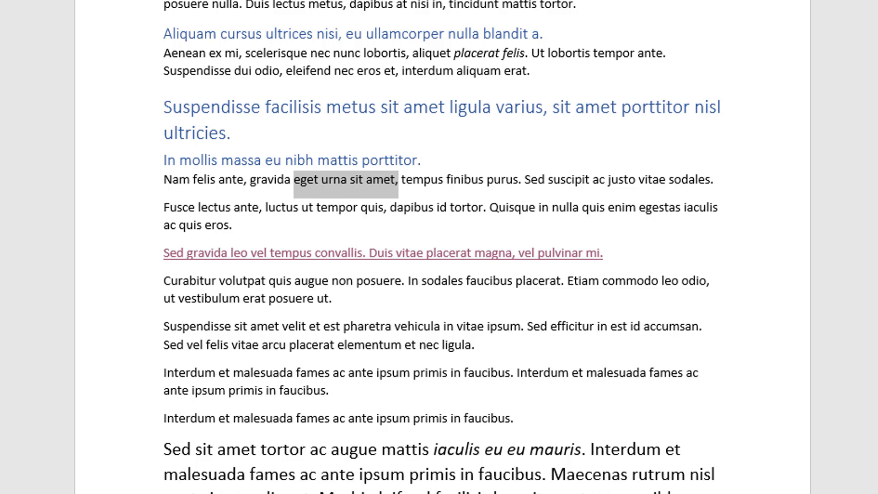
pyautogui.hotkey('ctrl', 'shift', 'Left')
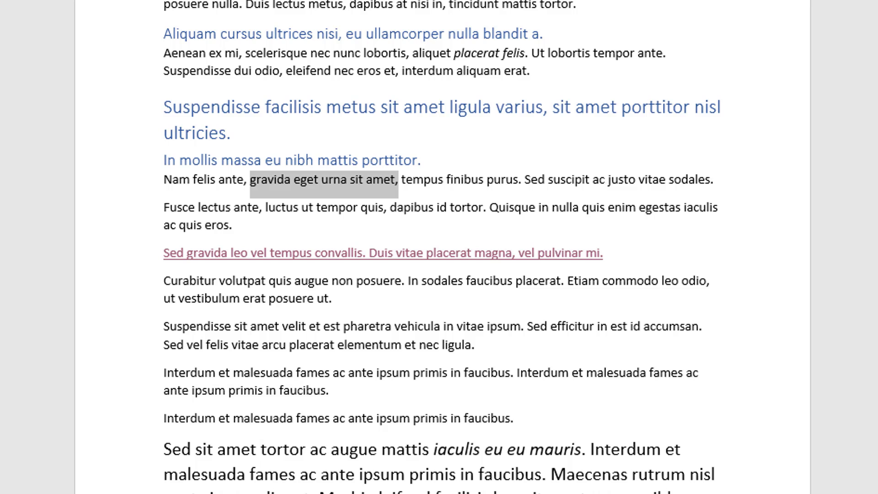
# Step: Select from the point after "amet," to the start of the line, and from the same point to the end of the line
pyautogui.click(390, 183)
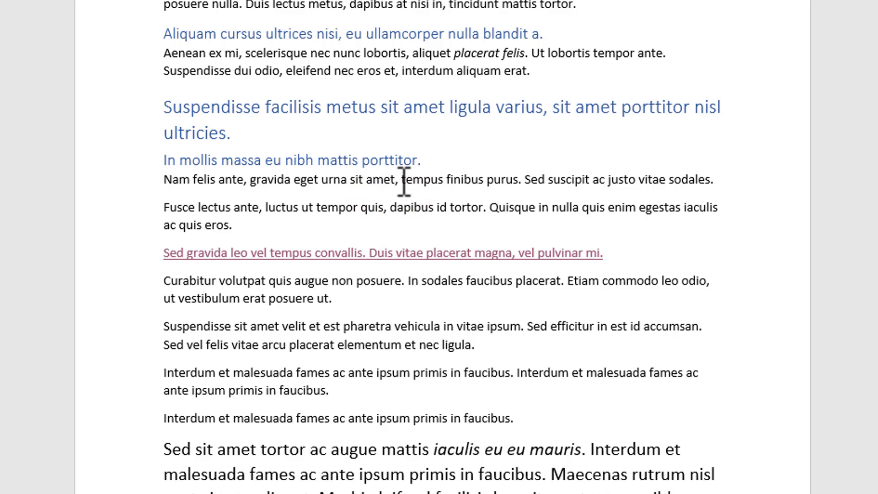
pyautogui.click(401, 180)
pyautogui.hotkey('shift', 'Home')
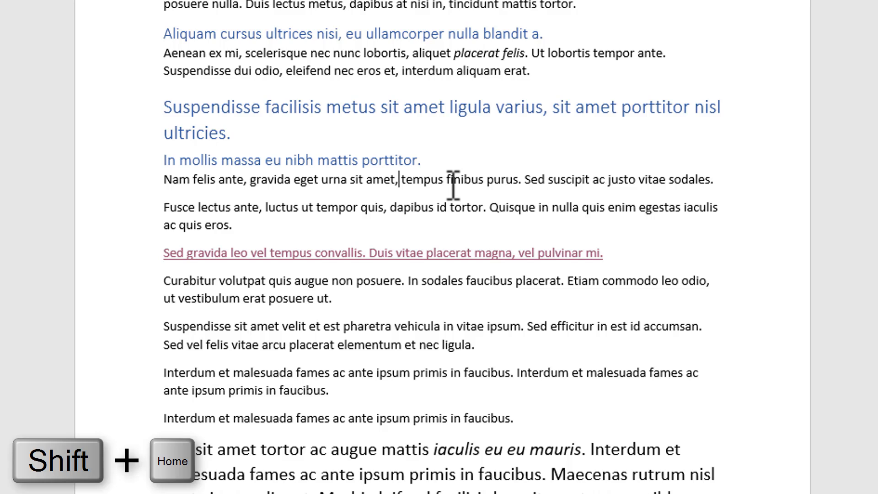
pyautogui.hotkey('shift', 'Home')
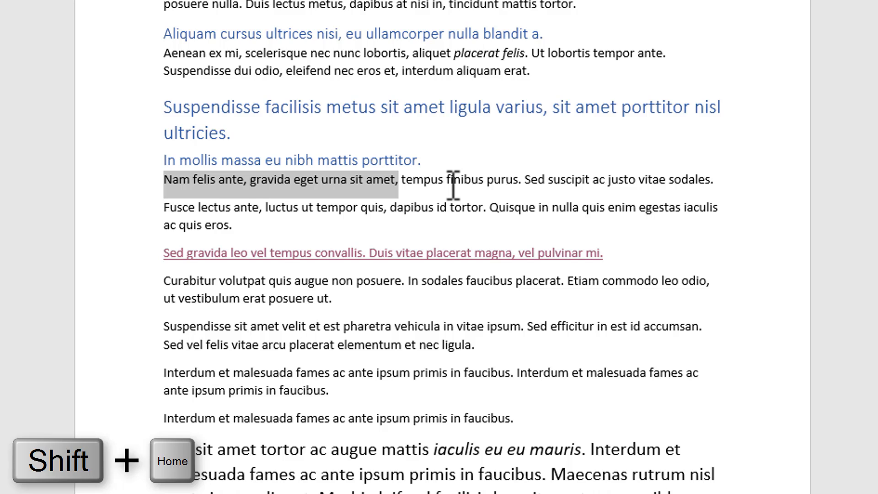
pyautogui.click(400, 182)
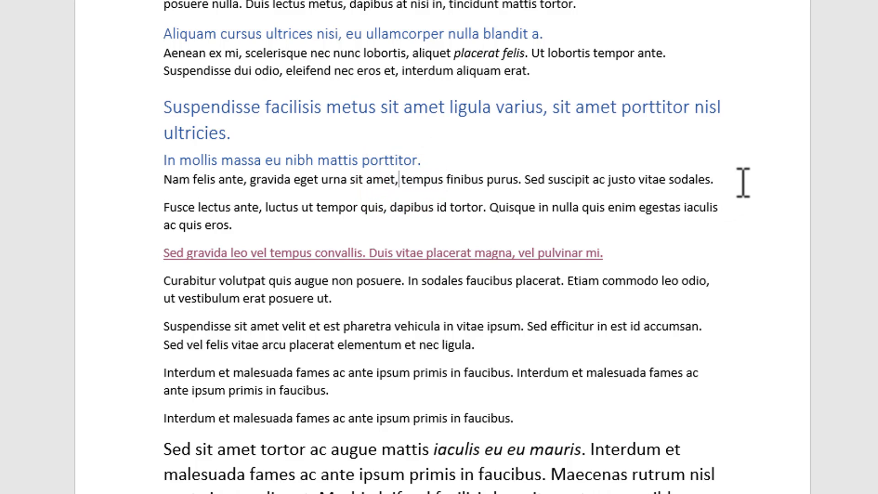
pyautogui.hotkey('shift', 'End')
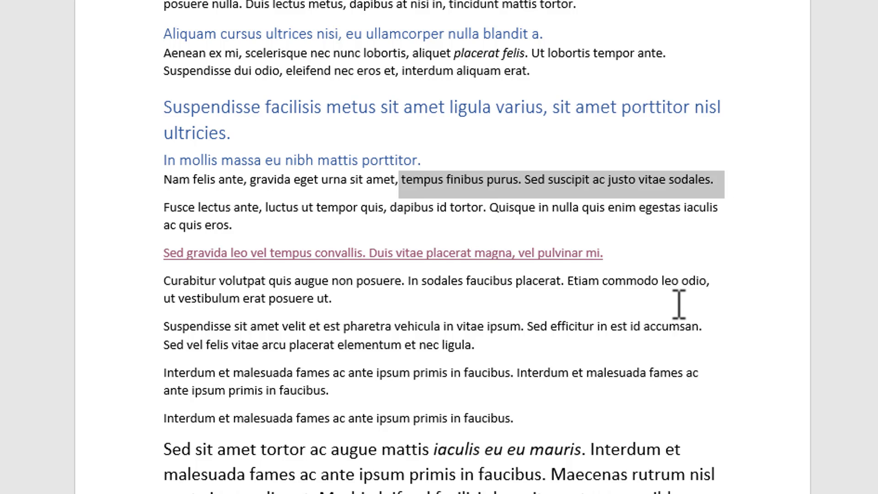
# Step: Replace the space between "tincidunt" and "ante" in the "In hac habitasse" paragraph with a nonbreaking space
pyautogui.scroll(-3, 679, 304)
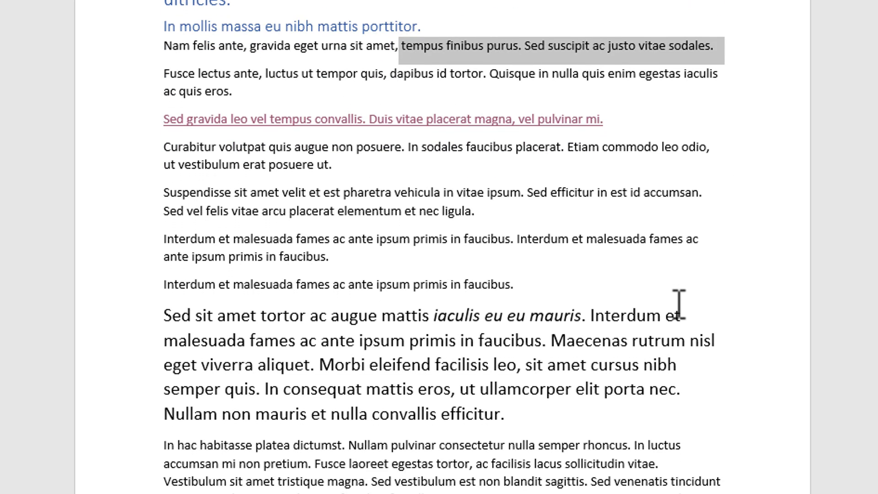
pyautogui.scroll(-1, 679, 304)
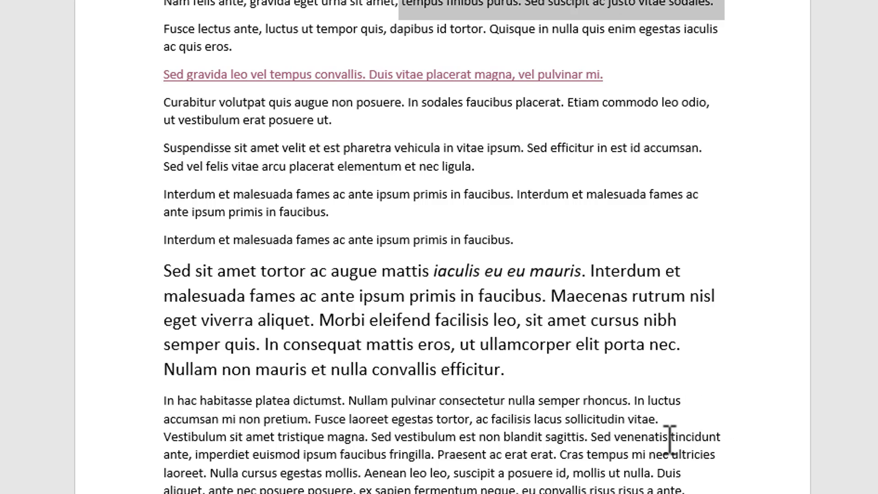
pyautogui.moveTo(671, 436); pyautogui.dragTo(189, 457)
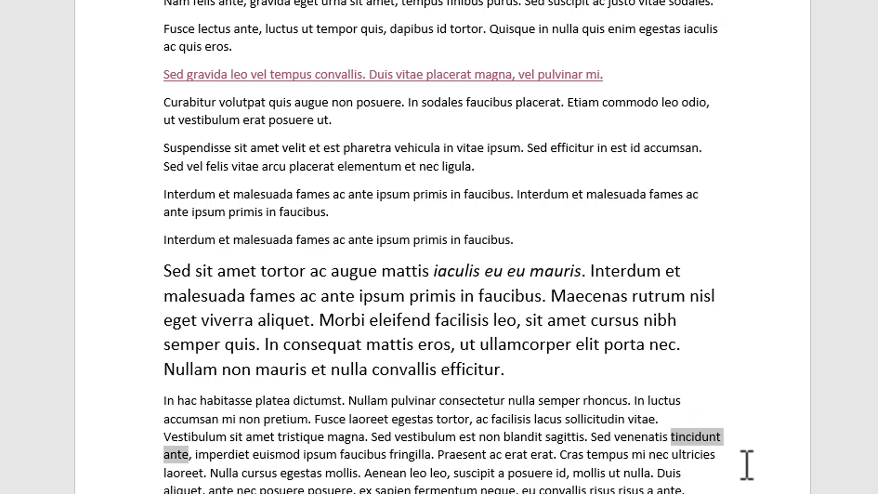
pyautogui.click(163, 457)
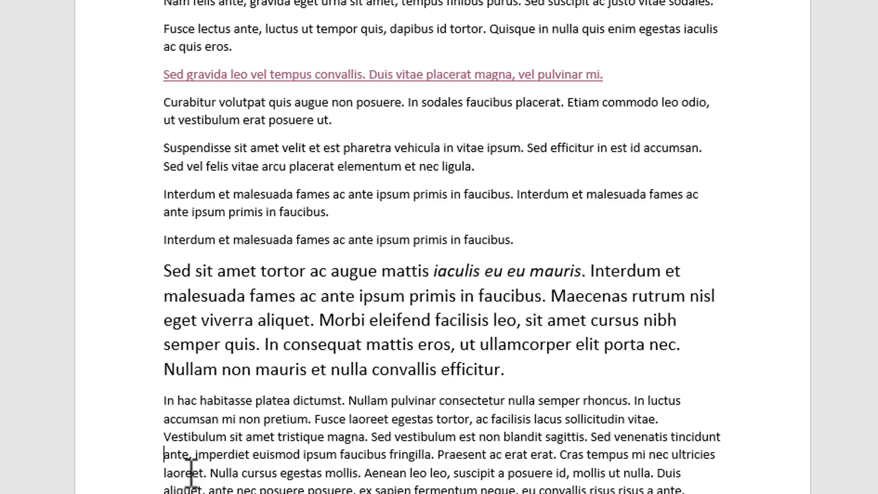
pyautogui.press('BackSpace')
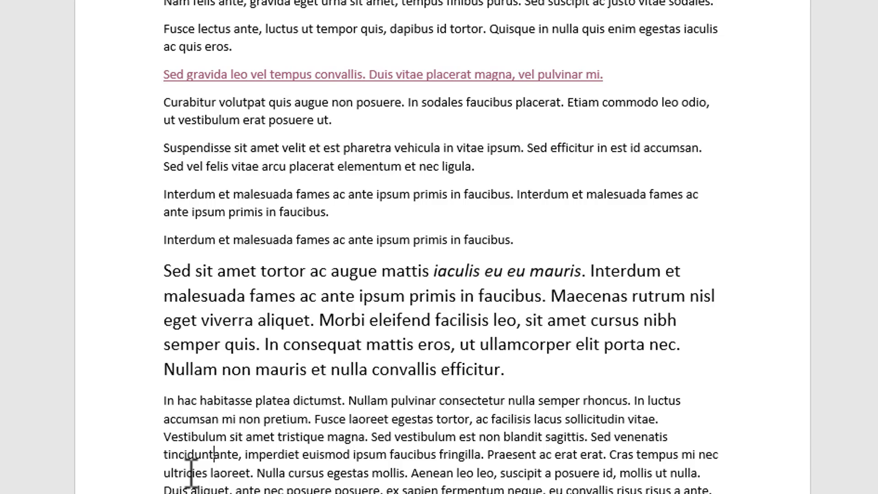
pyautogui.hotkey('ctrl', 'shift', 'space')
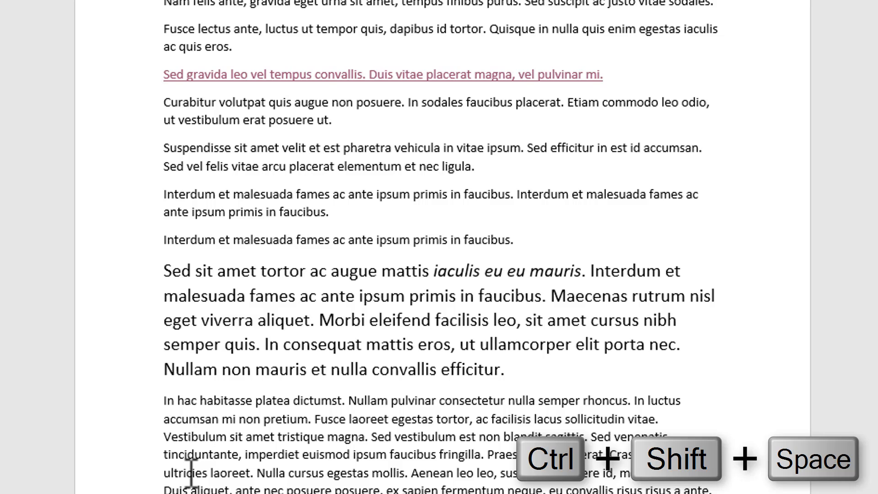
pyautogui.hotkey('ctrl', 'shift', 'space')
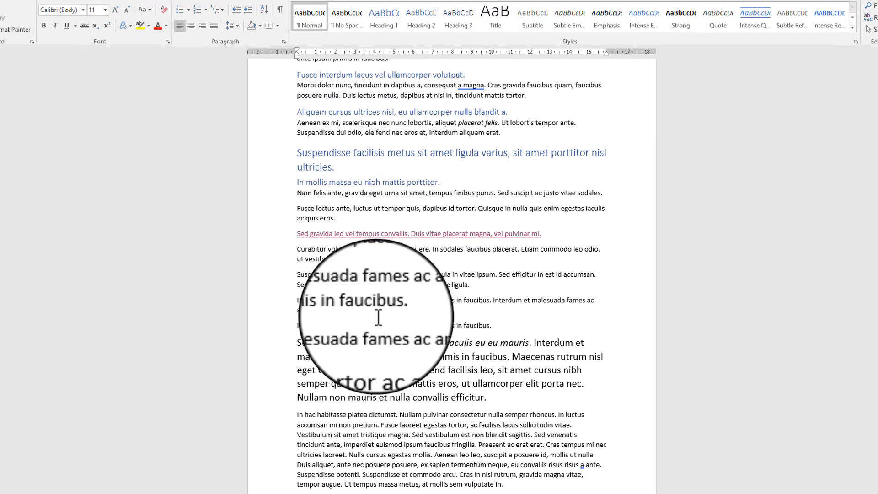
# Step: Show the formatting marks and select the ordinary space before "tristique" in the "In hac habitasse" paragraph
pyautogui.click(279, 9)
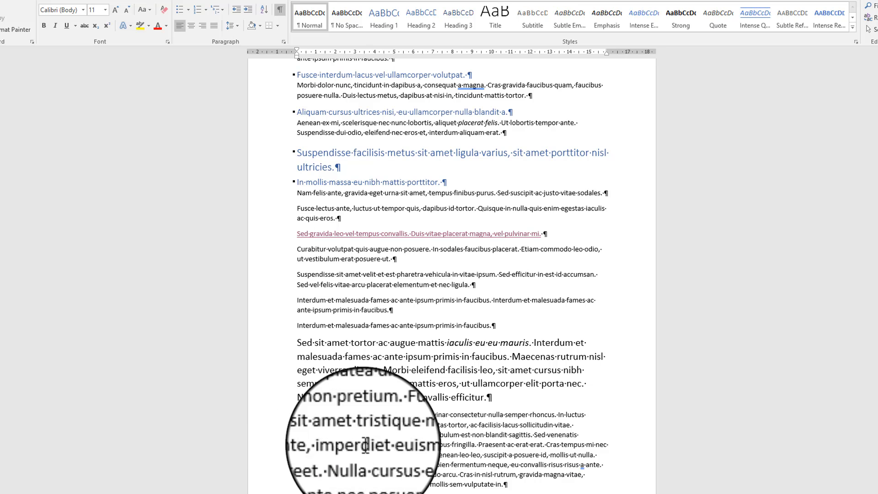
pyautogui.click(360, 434)
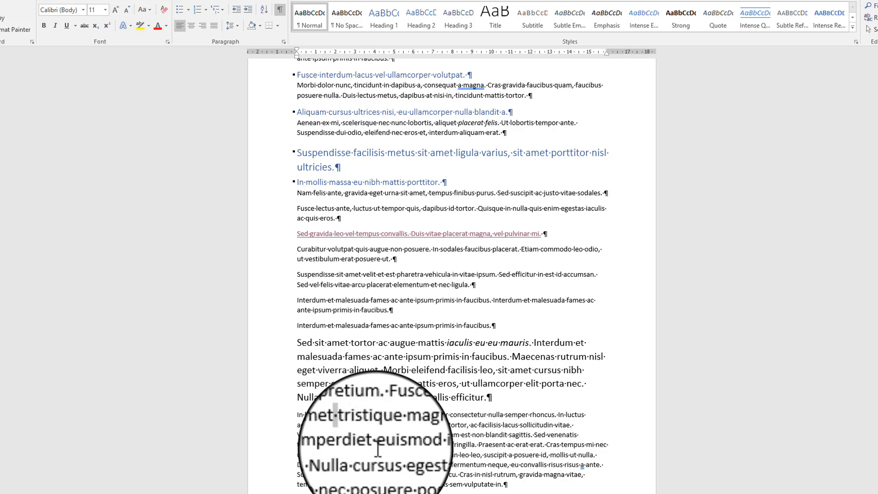
# Step: Hide the formatting marks and replace the space between "nisl" and "eget" in the large-text paragraph with a nonbreaking hyphen
pyautogui.click(279, 10)
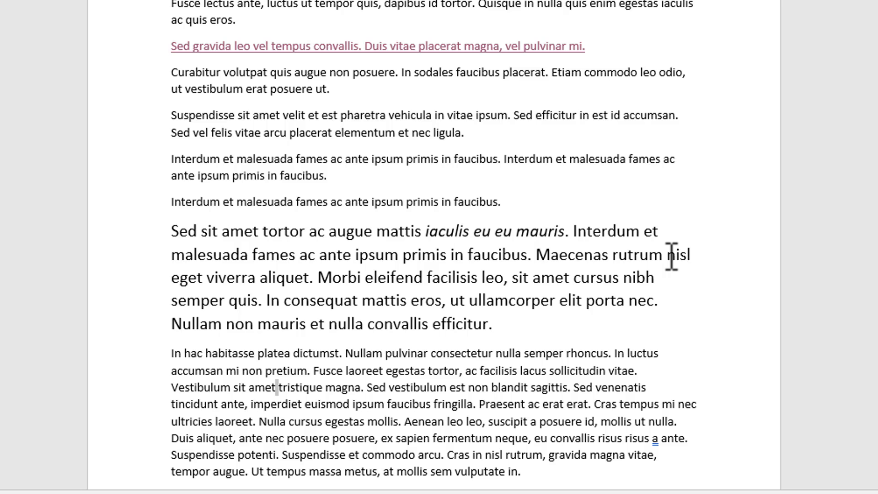
pyautogui.moveTo(668, 255); pyautogui.dragTo(202, 281)
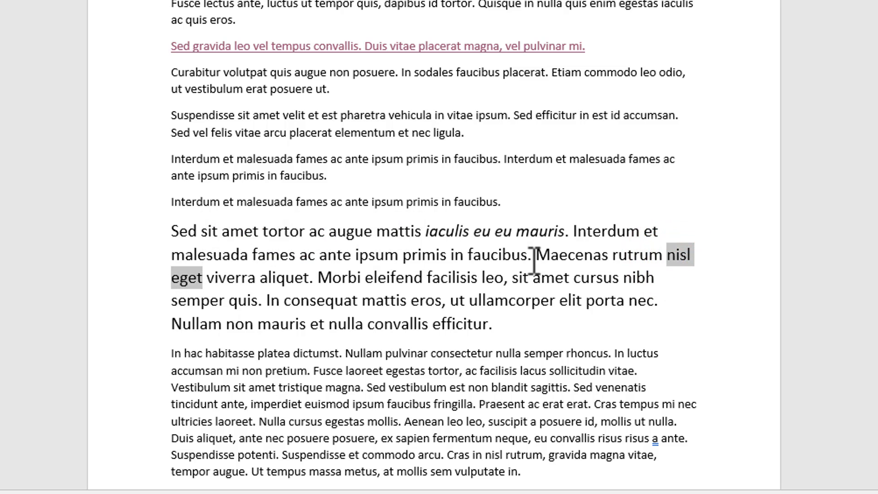
pyautogui.click(173, 284)
pyautogui.press('BackSpace')
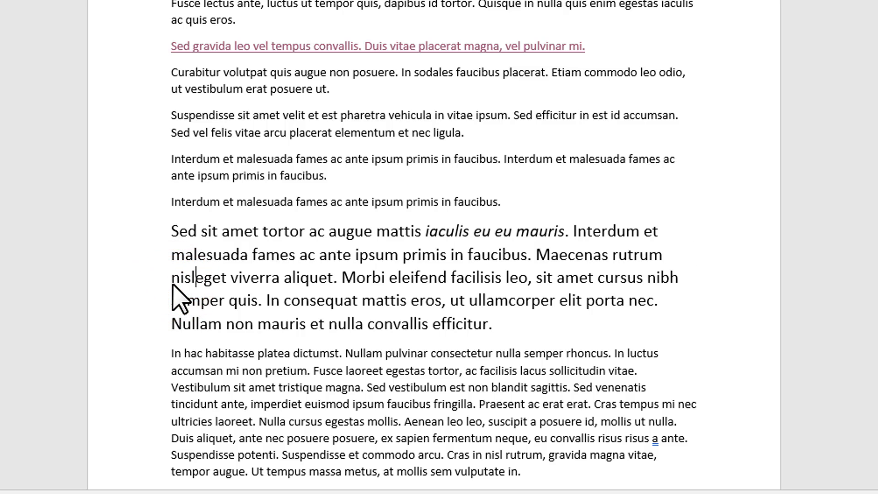
pyautogui.hotkey('ctrl', 'shift', '-')
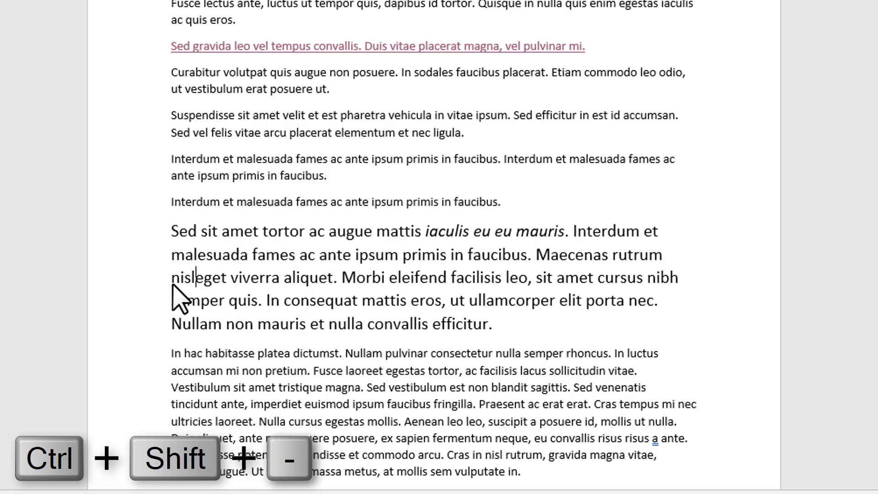
pyautogui.hotkey('ctrl', 'shift', '-')
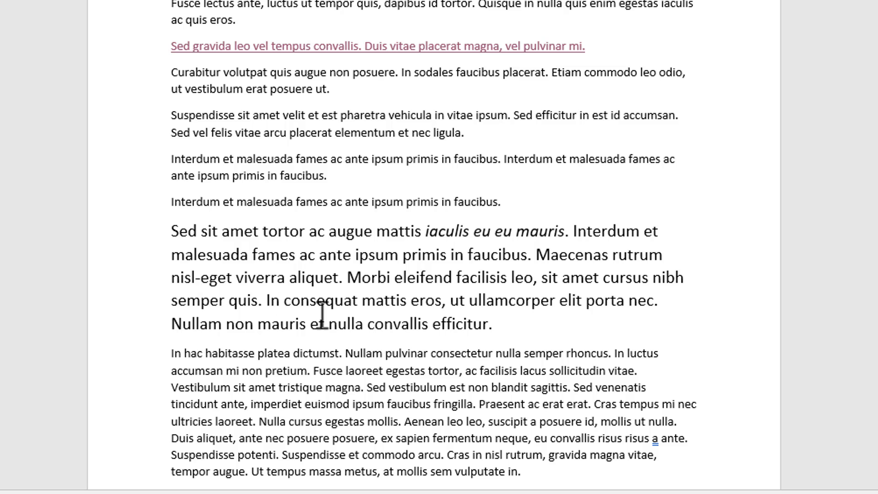
# Step: Insert an optional hyphen after "tinci" in "tincidunt" in the "In hac habitasse" paragraph, and delete the word "blandit" before "sagittis"
pyautogui.scroll(-4, 677, 337)
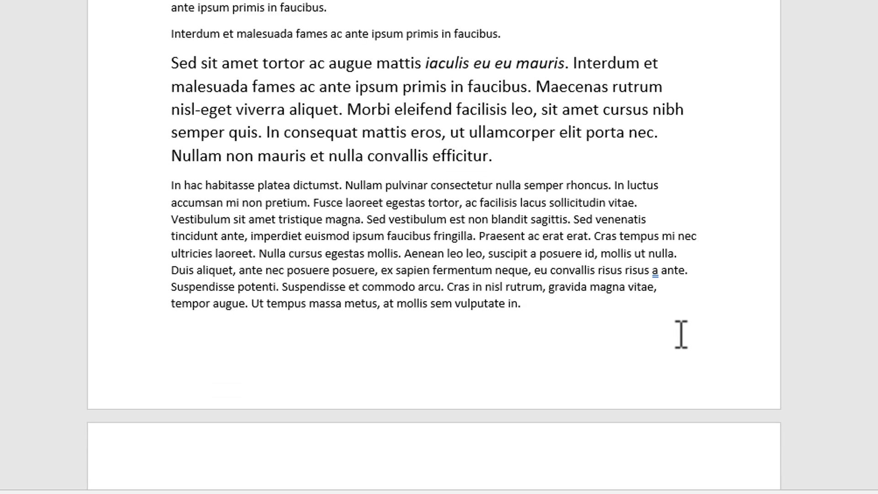
pyautogui.scroll(-1, 686, 249)
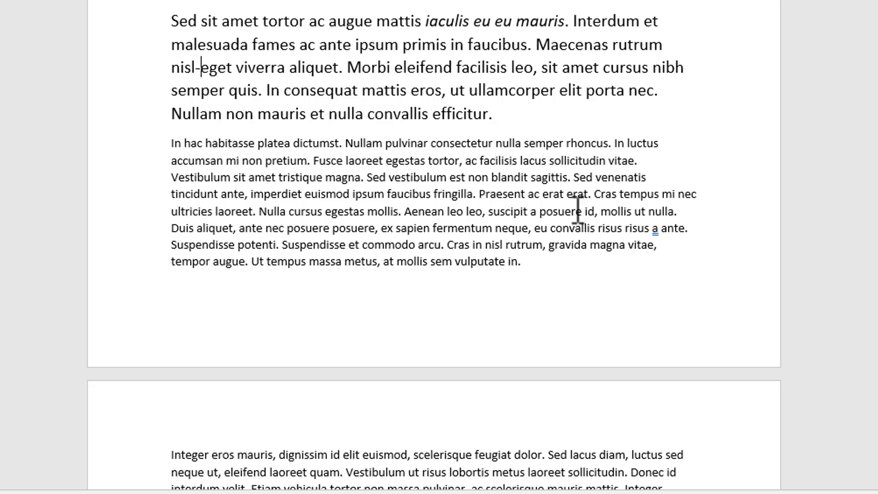
pyautogui.click(183, 194)
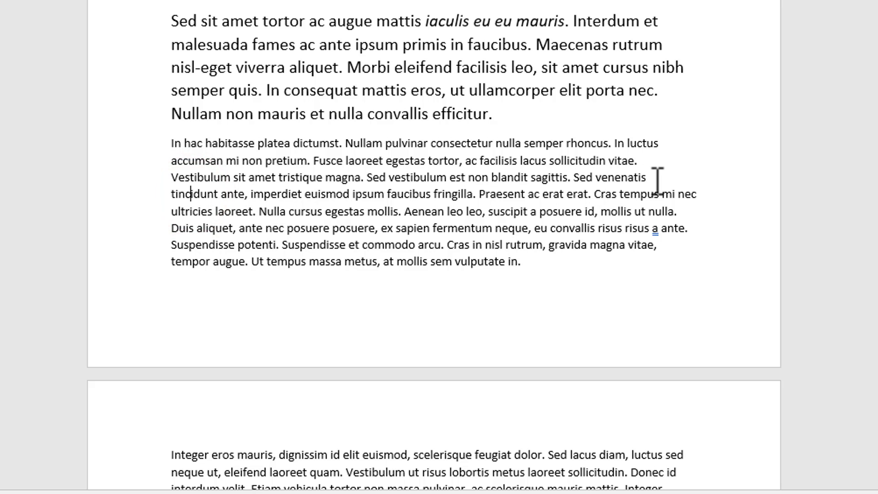
pyautogui.click(192, 194)
pyautogui.click(196, 196)
pyautogui.hotkey('ctrl', '-')
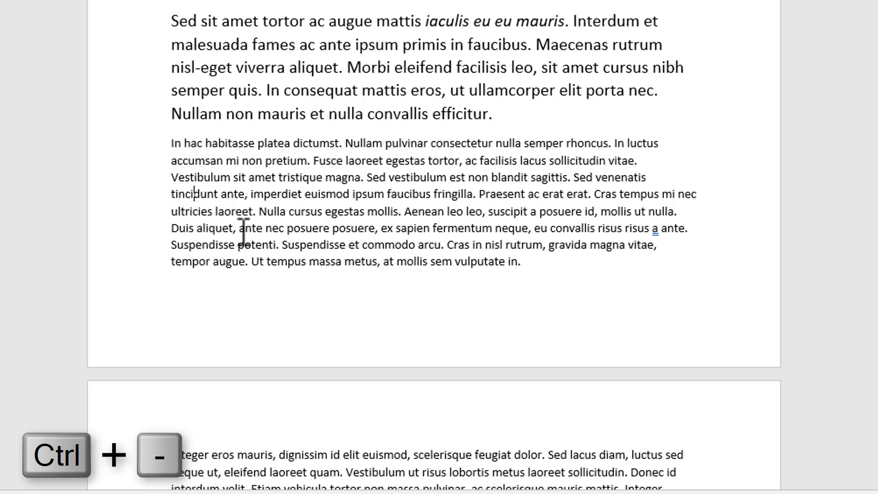
pyautogui.hotkey('ctrl', '-')
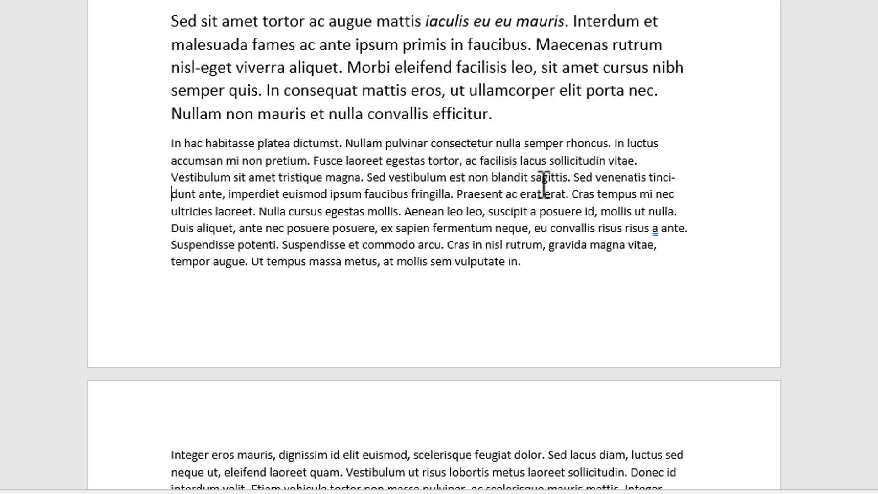
pyautogui.doubleClick(507, 178)
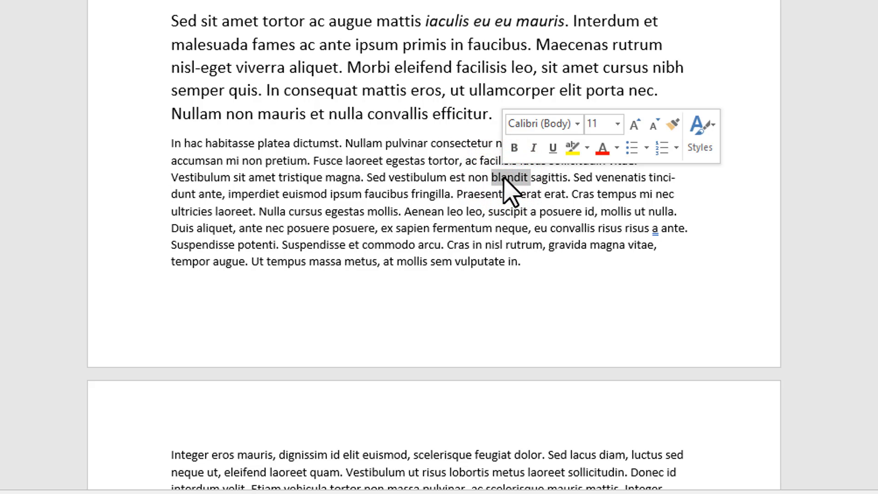
pyautogui.press('Delete')
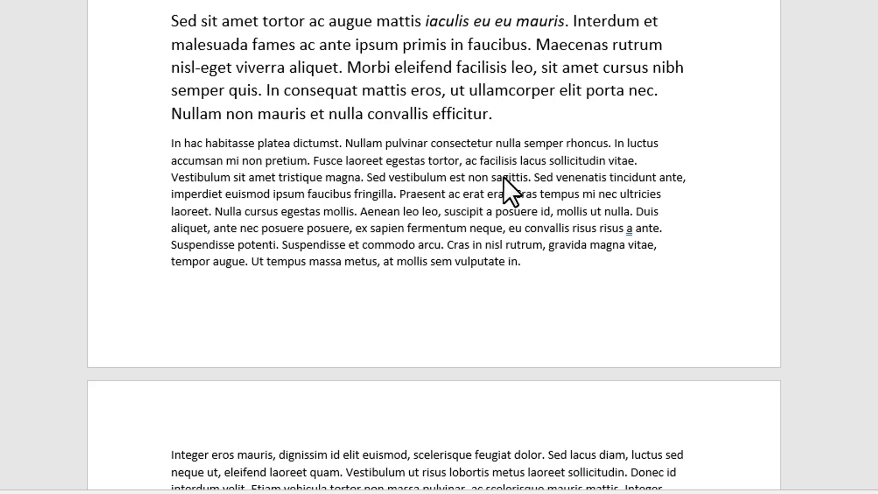